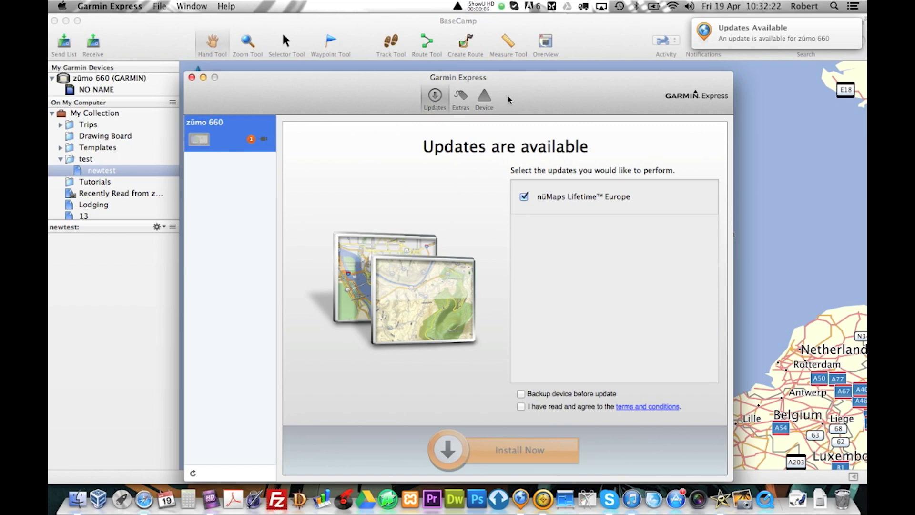
- Tick 'Backup device before update' and agree to the terms, then install the nüMaps Lifetime Europe update
drag(508, 99, 471, 33)
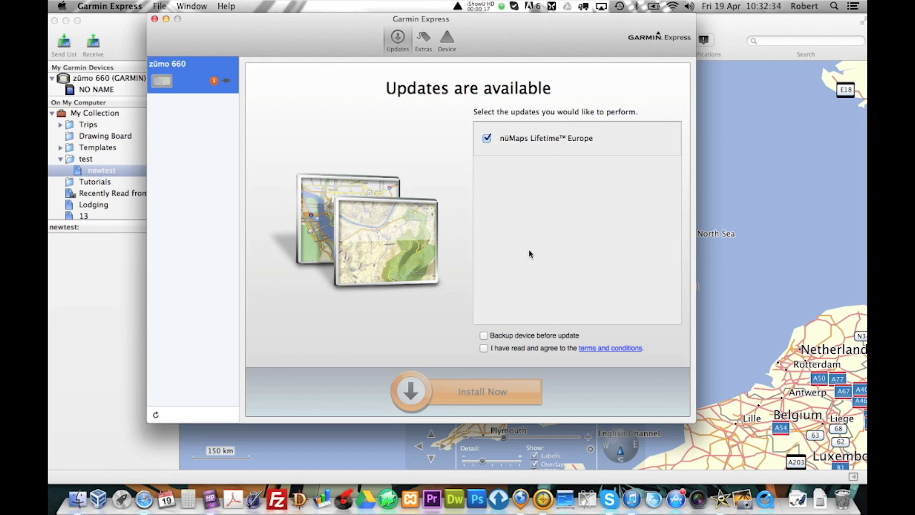
click(484, 336)
click(484, 348)
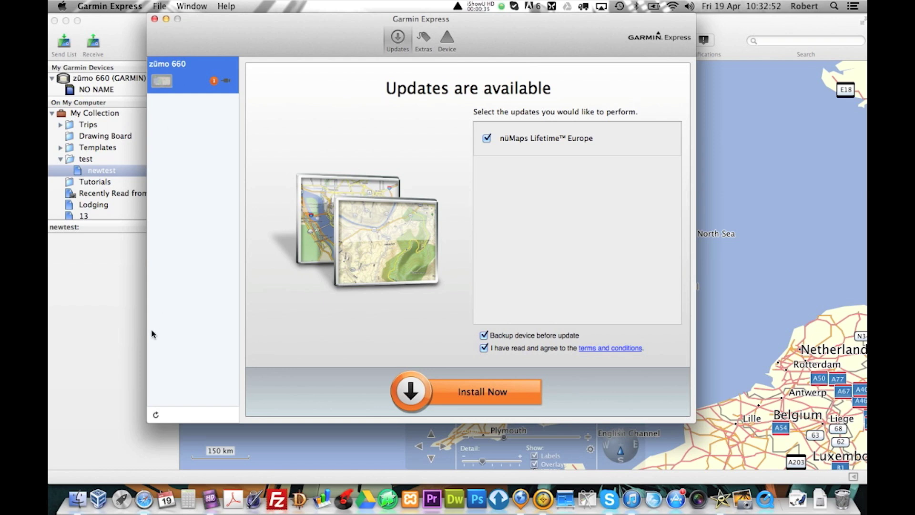
click(156, 417)
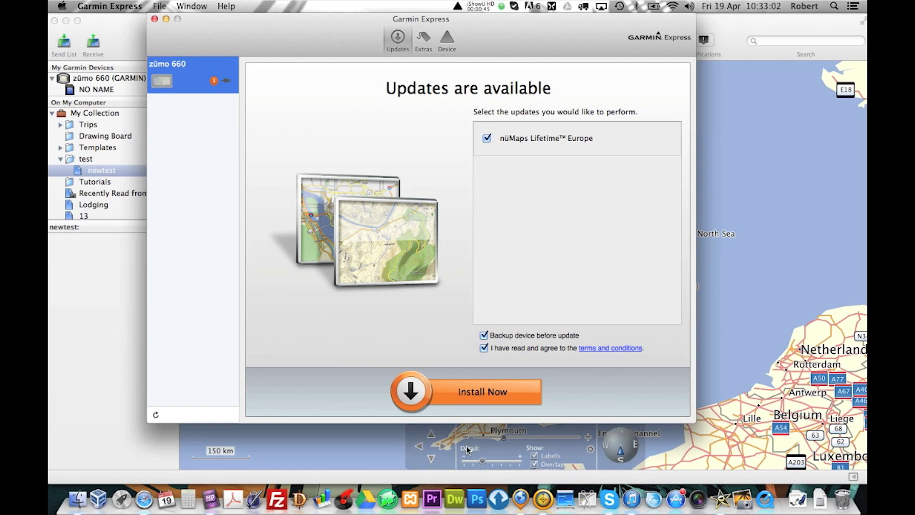
click(452, 392)
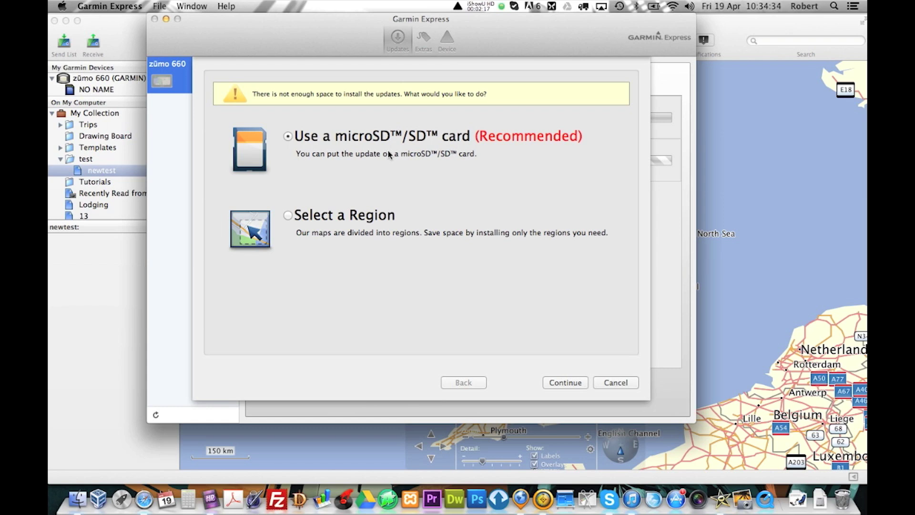
- Choose Select a Region, compare Central and Central & Eastern Europe, then pick Western Europe
click(288, 216)
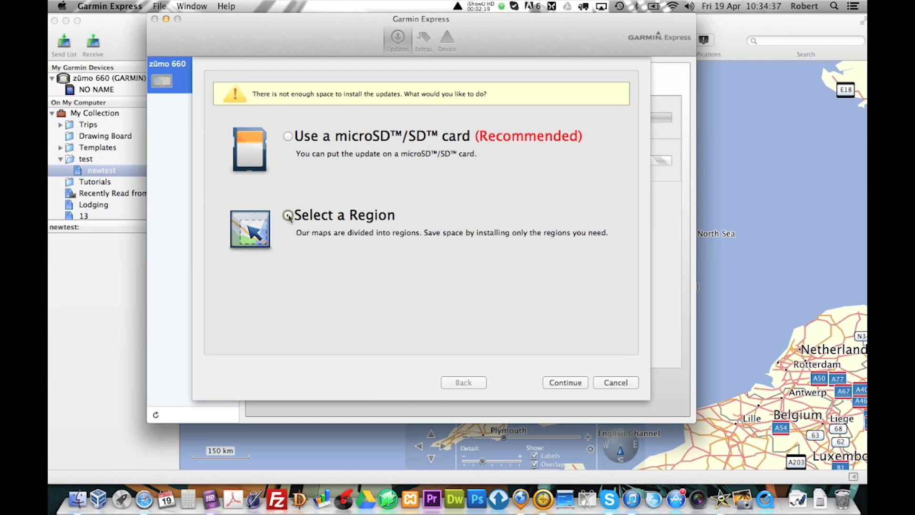
click(565, 383)
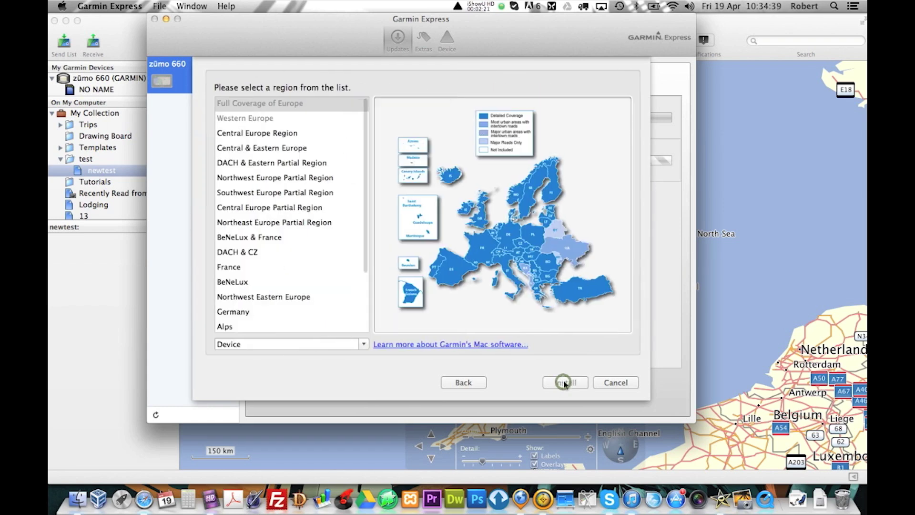
click(253, 136)
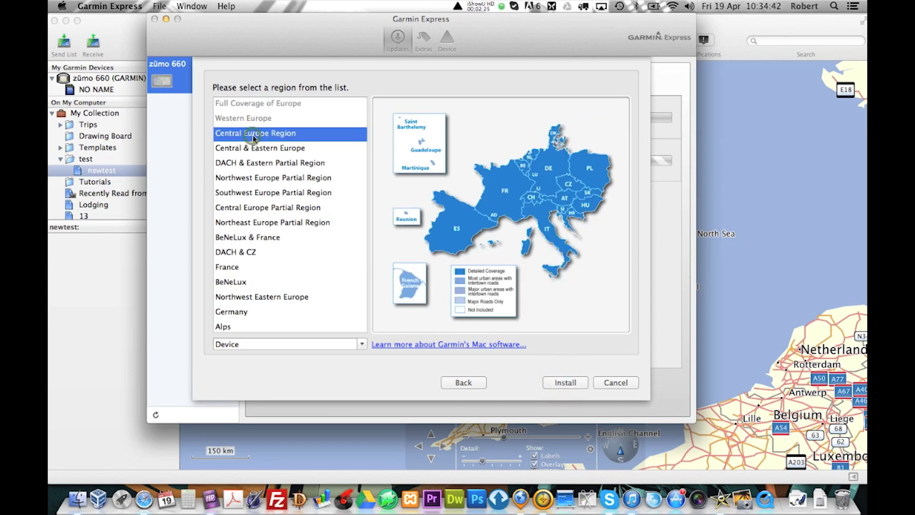
click(248, 149)
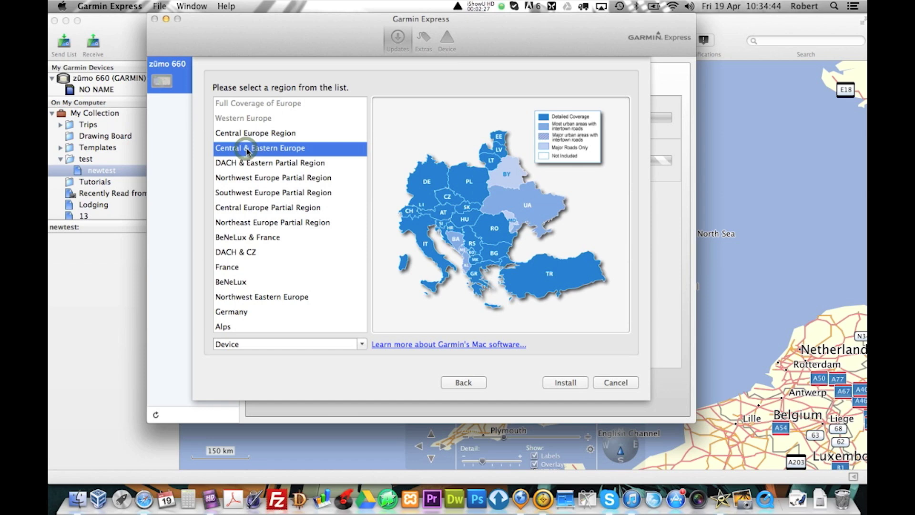
click(244, 124)
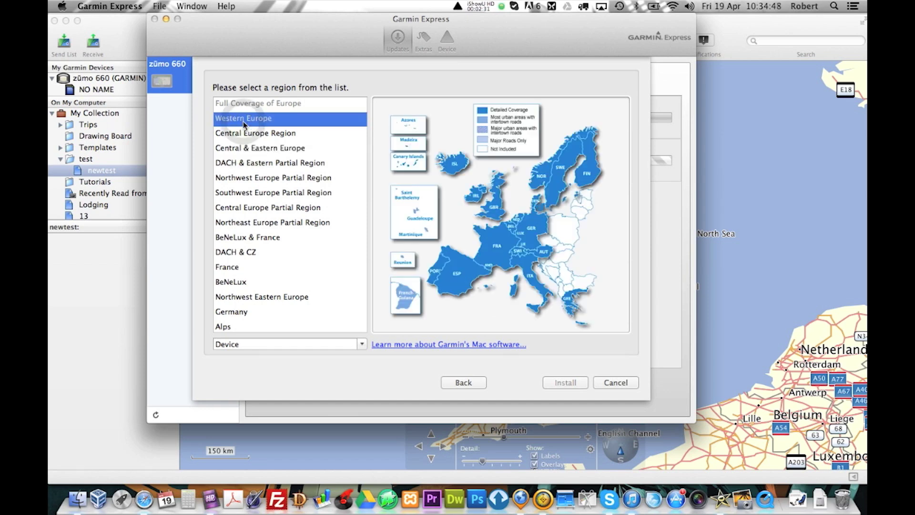
- Set Western Europe's install destination to the Mac, then return to the storage options
click(240, 346)
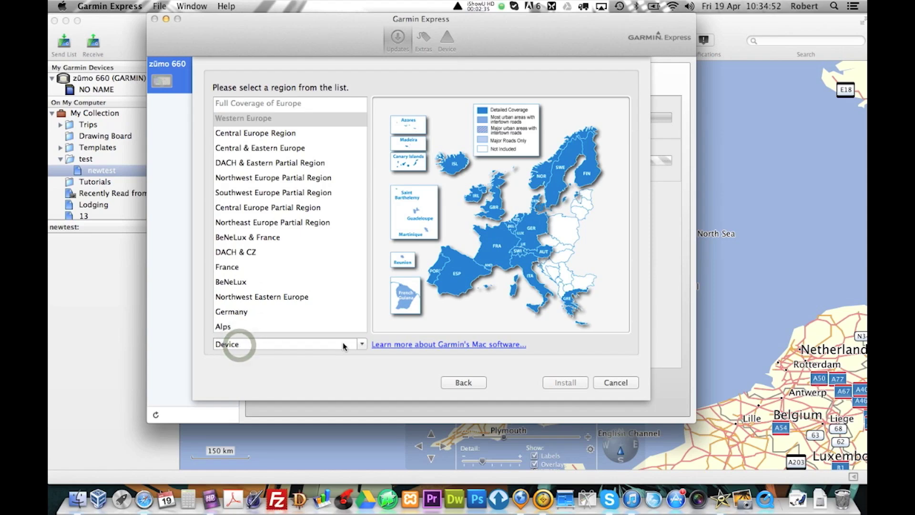
click(362, 344)
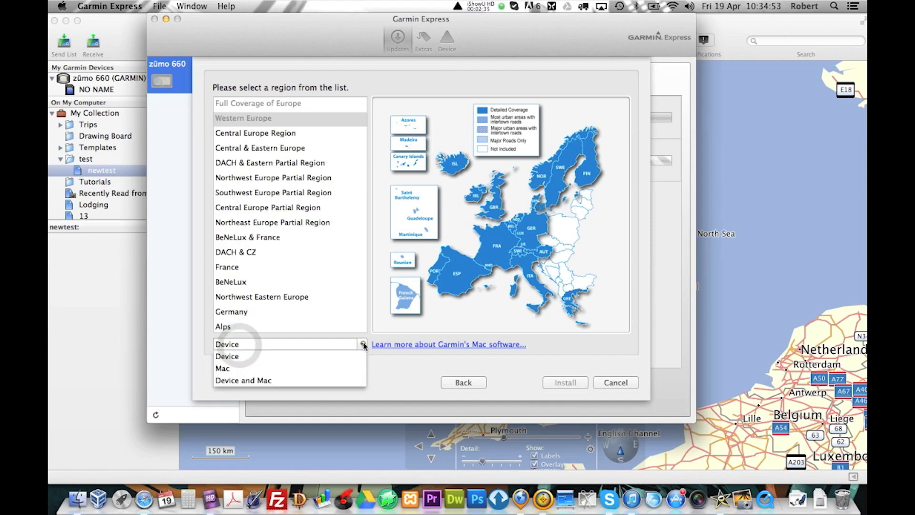
click(222, 368)
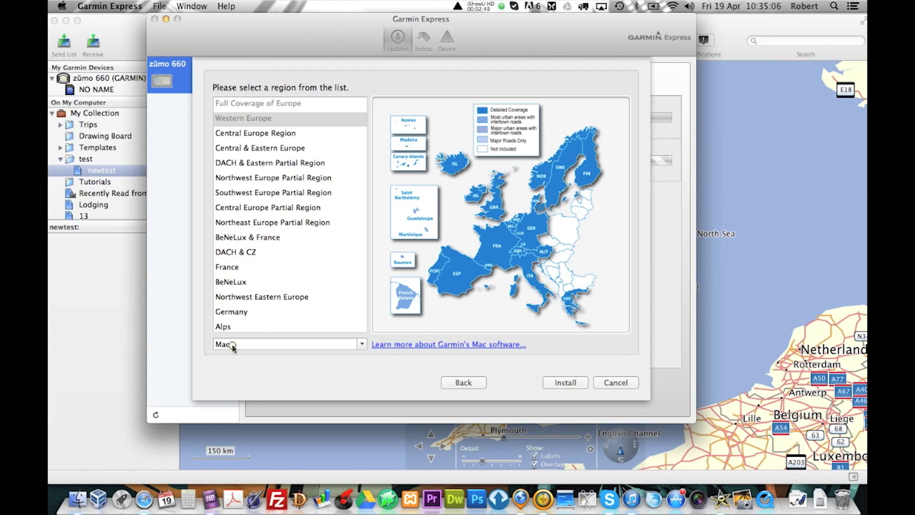
click(362, 344)
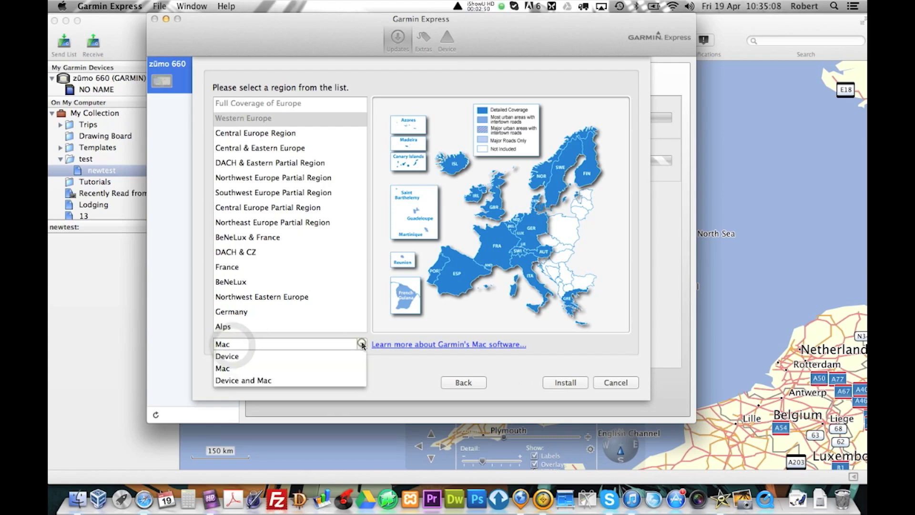
click(230, 371)
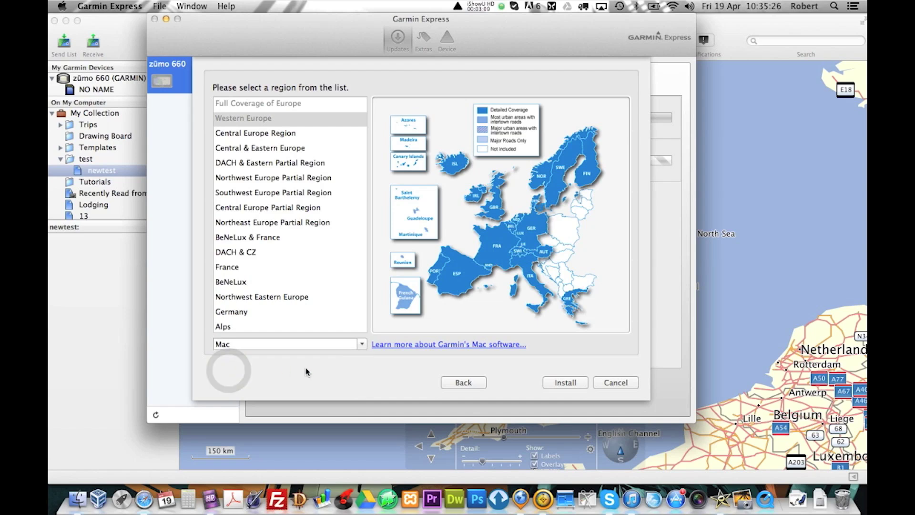
click(361, 345)
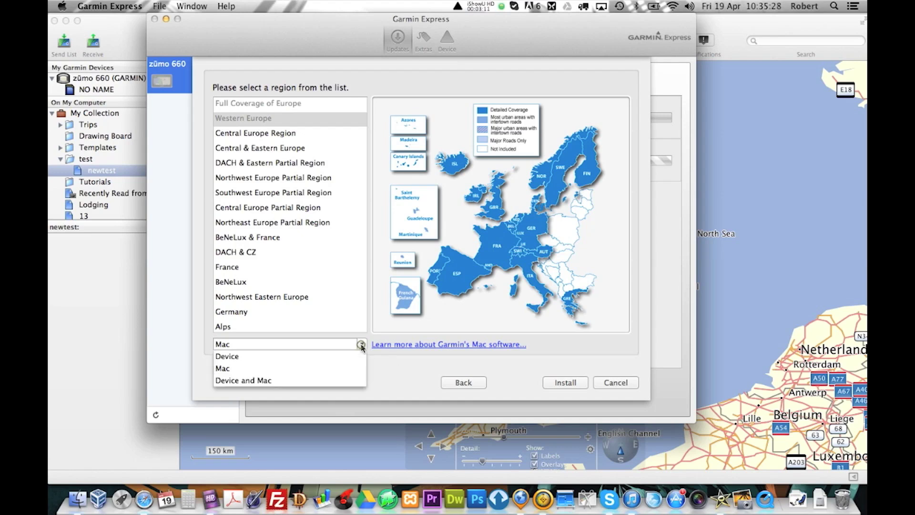
click(470, 382)
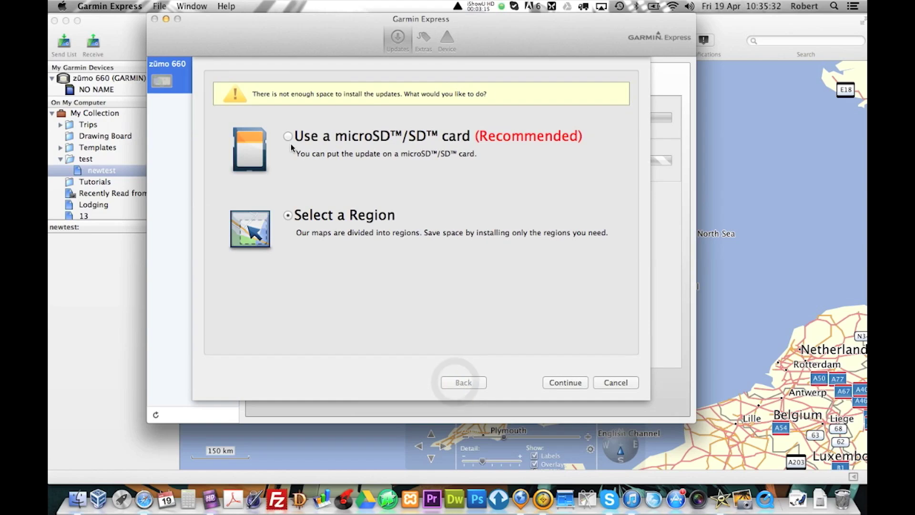
- Install the map update onto the microSD/SD card and let it run to completion
click(289, 137)
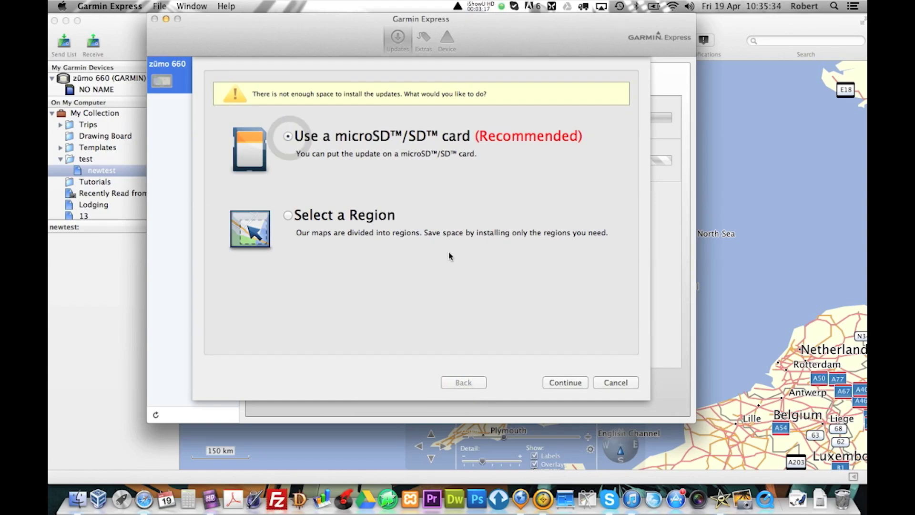
click(552, 382)
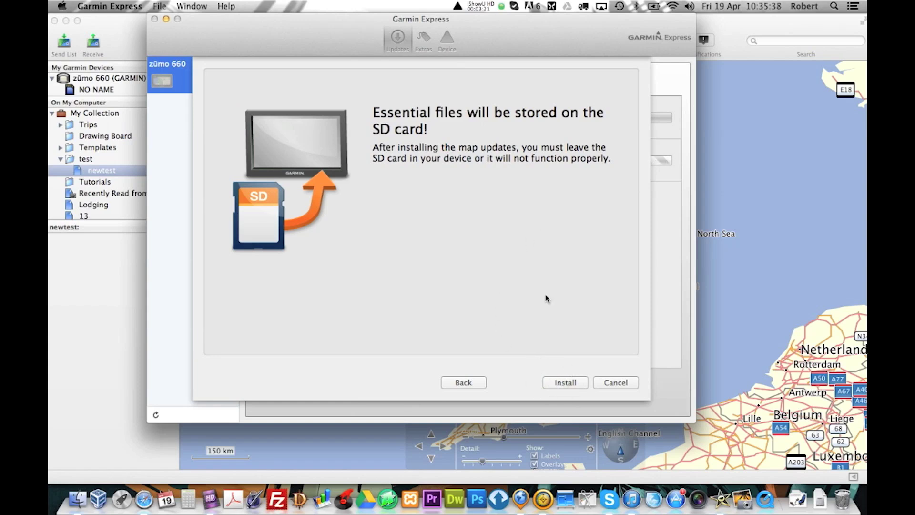
click(561, 383)
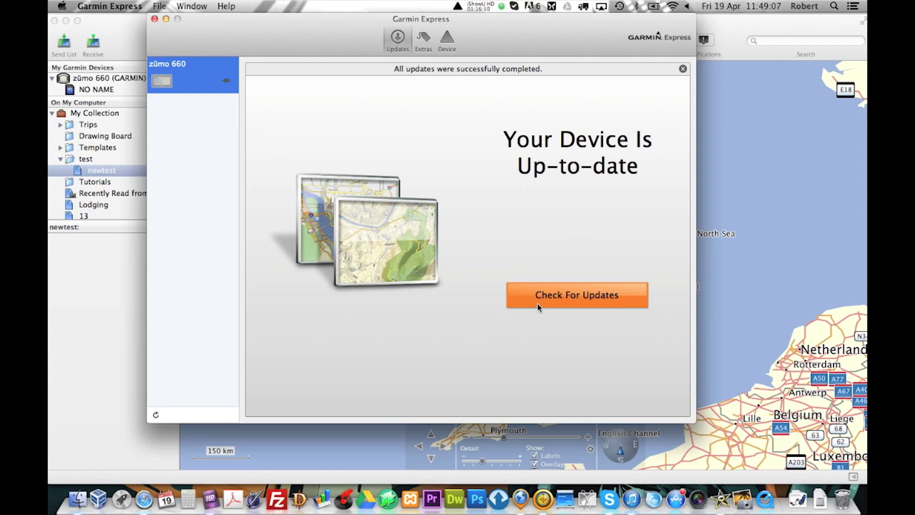
- In BaseCamp, confirm City Navigator Europe NT 2013.3 in the Maps menu, inspect NO NAME, then quit BaseCamp
click(73, 325)
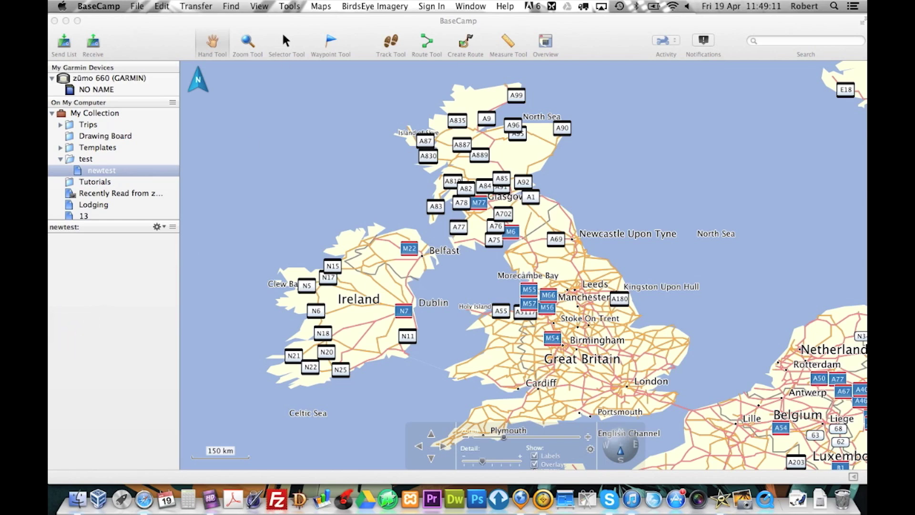
click(322, 7)
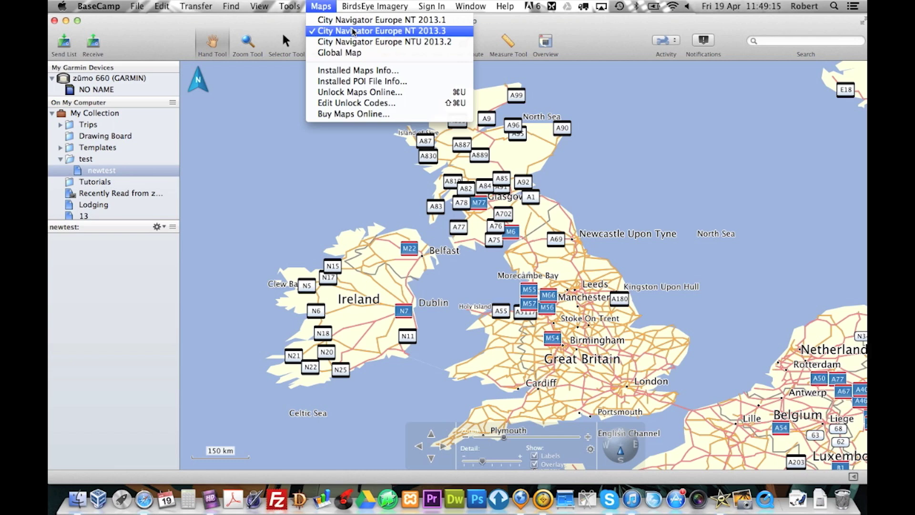
click(105, 91)
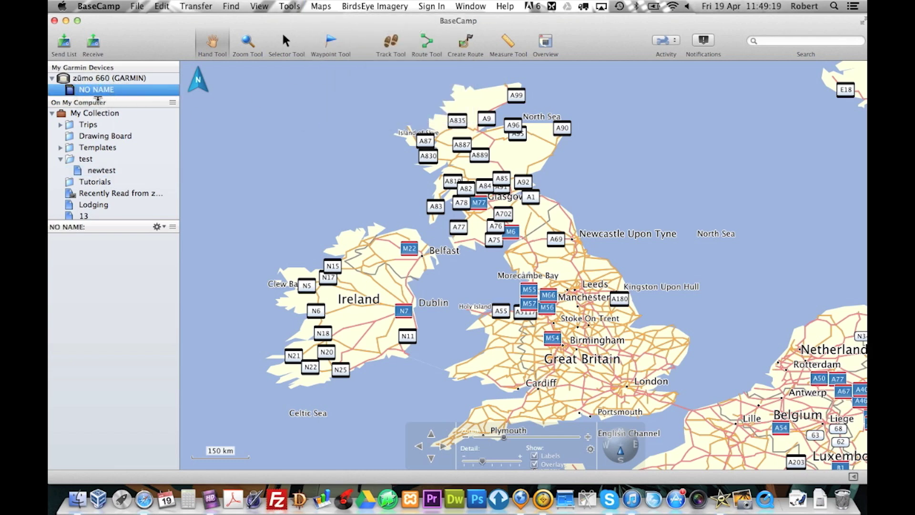
drag(98, 98, 98, 103)
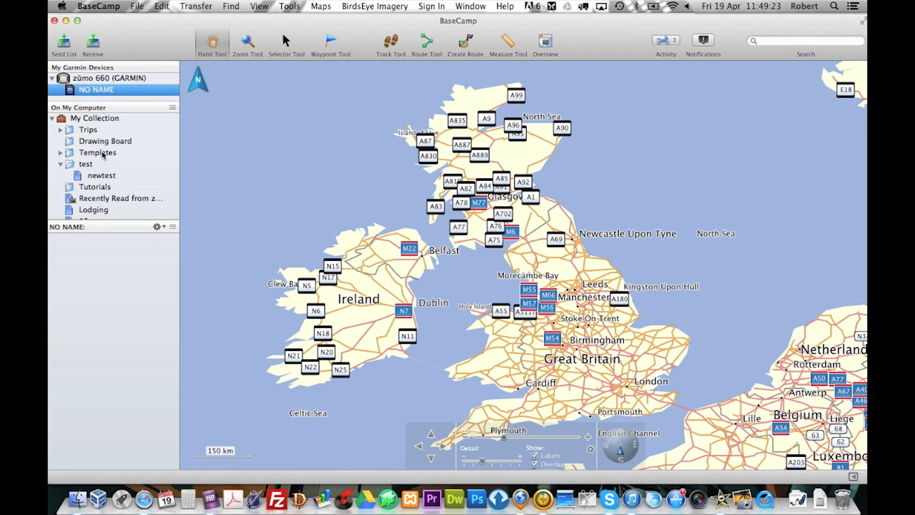
click(93, 94)
click(83, 8)
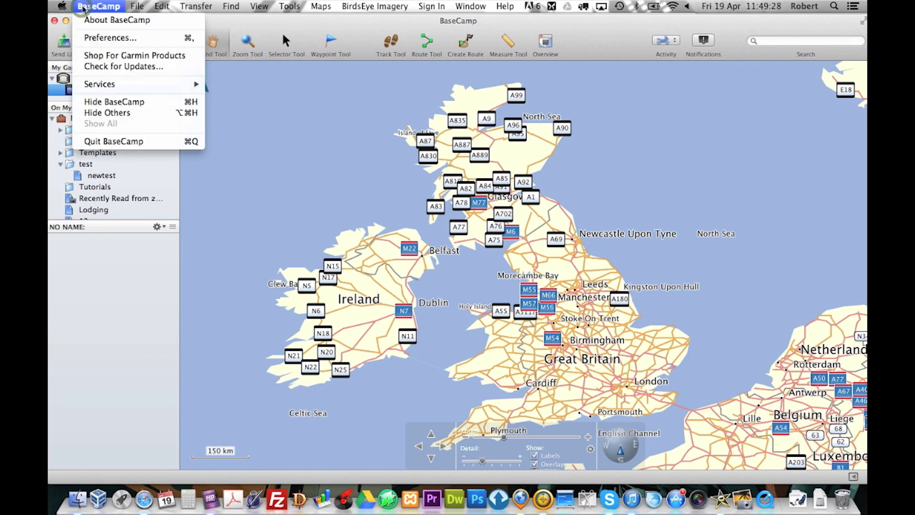
click(103, 142)
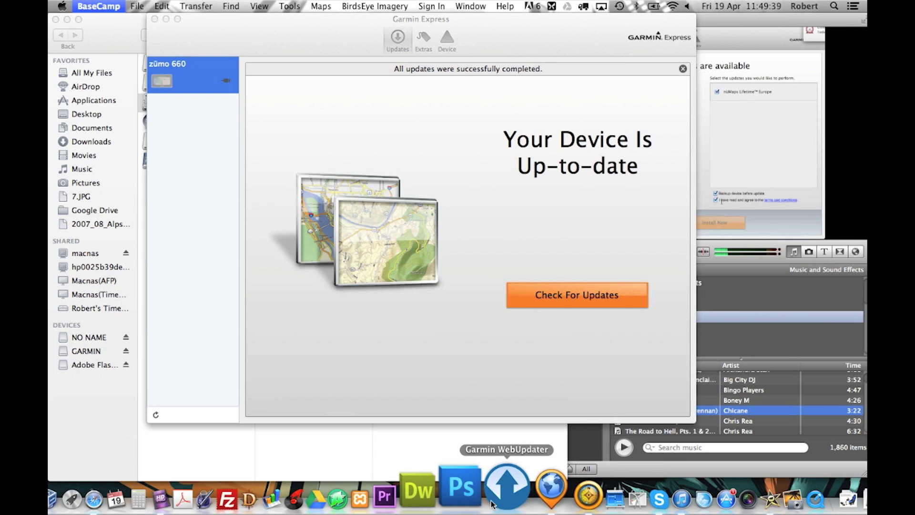
- Relaunch BaseCamp from the Dock and bring it in front of Garmin Express
click(538, 498)
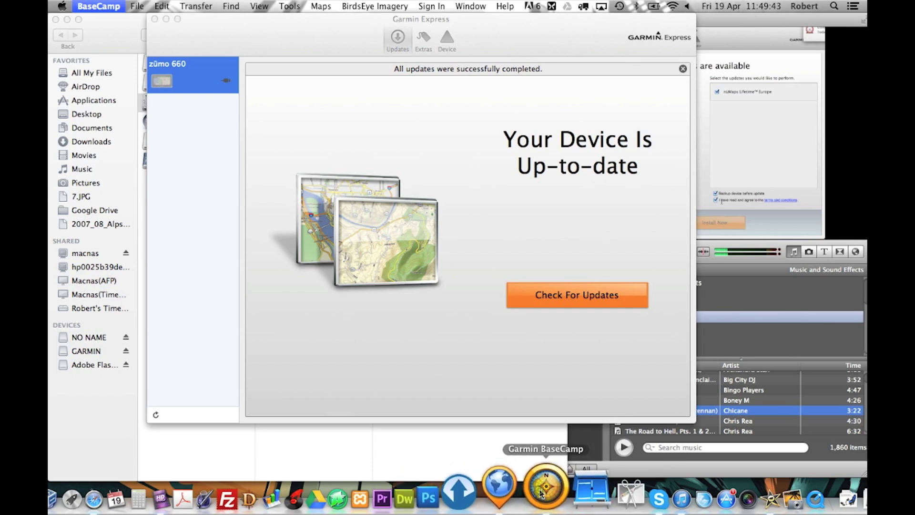
click(541, 493)
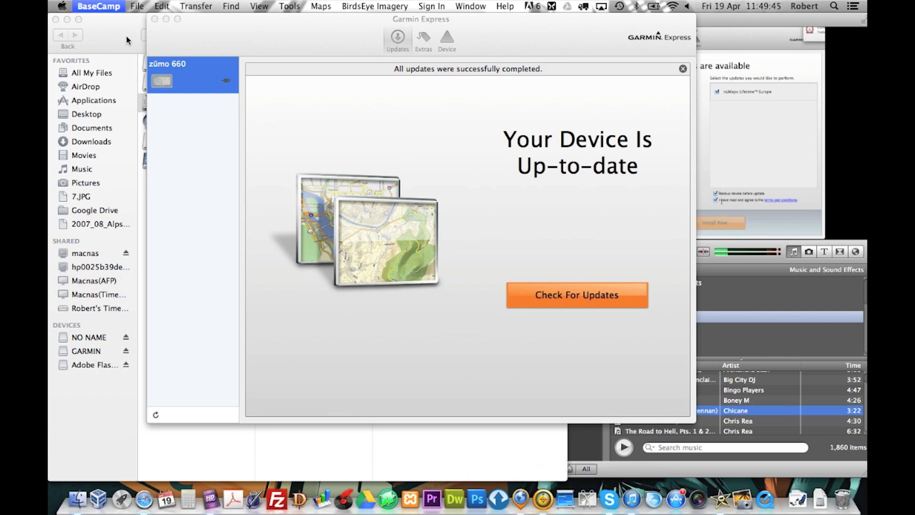
click(102, 9)
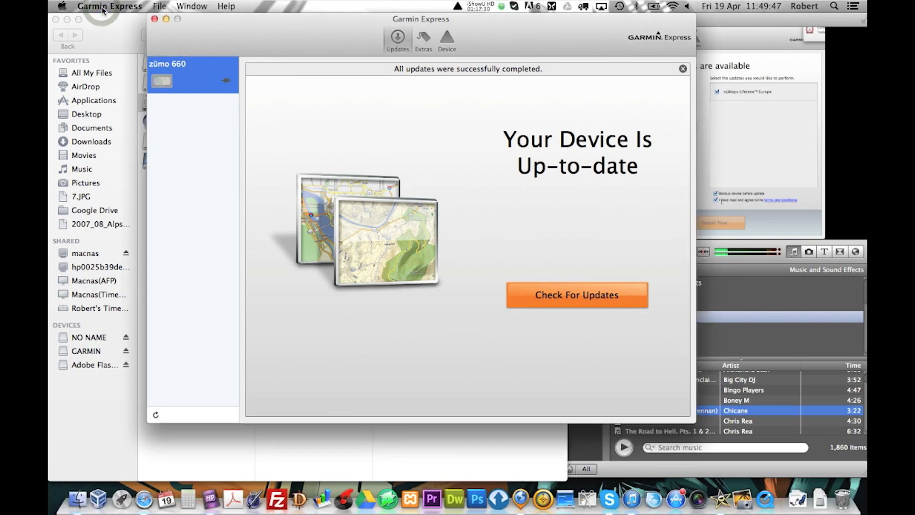
click(543, 496)
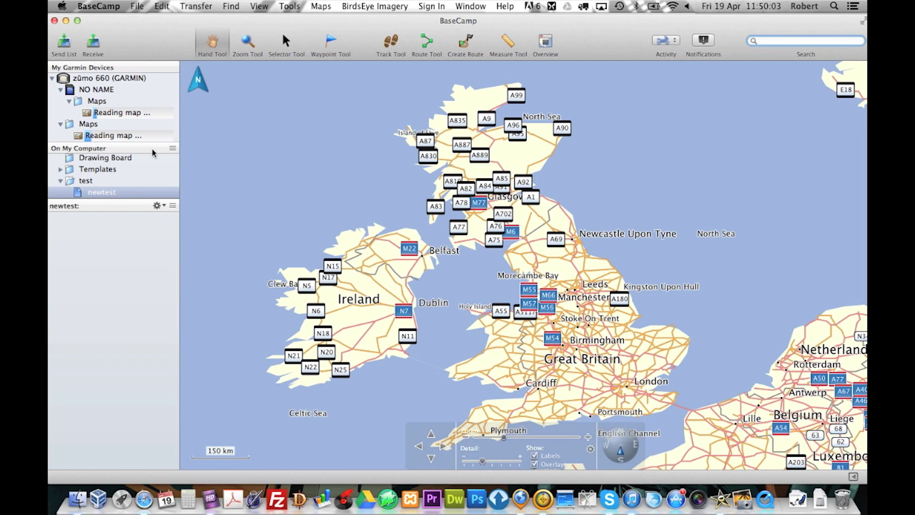
- Switch the map to CN Europe NT 2013.41 3D and zoom twice into southern England
click(321, 7)
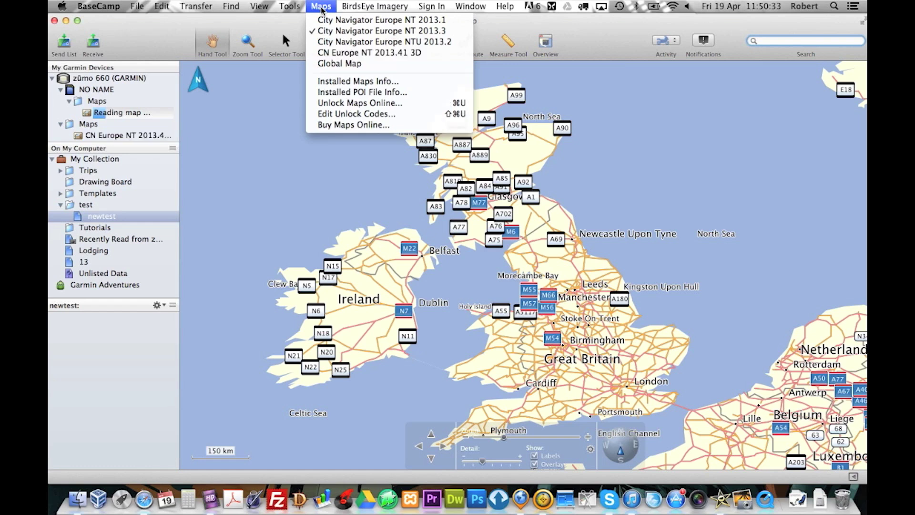
click(336, 53)
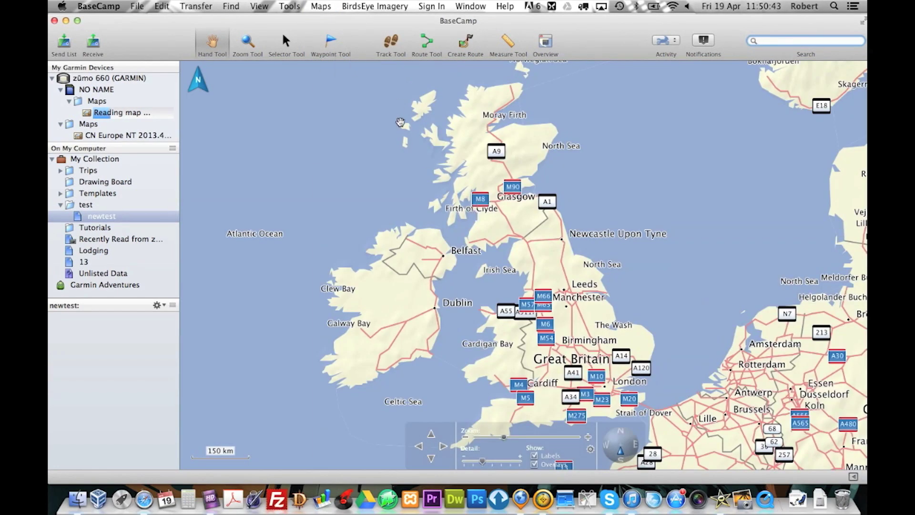
double_click(557, 373)
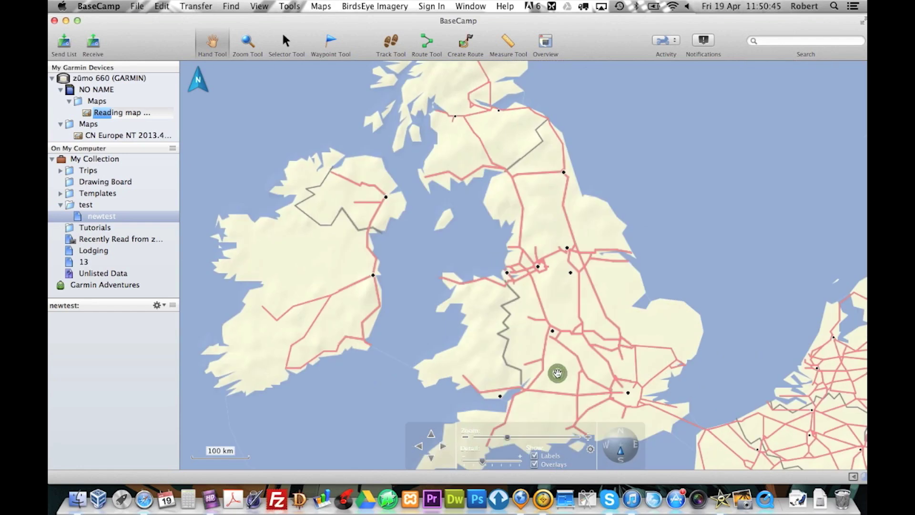
double_click(558, 373)
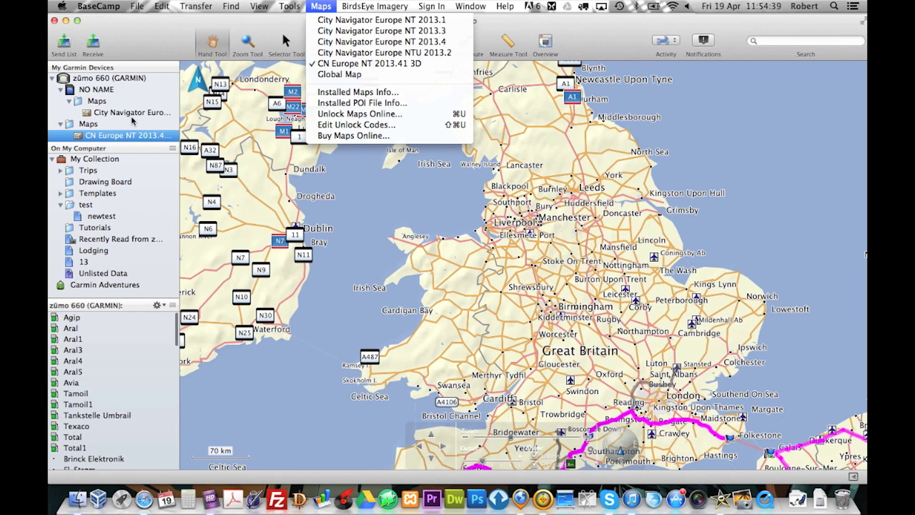
- Select the newtest list and briefly check the installed maps list
mouse_move(196, 6)
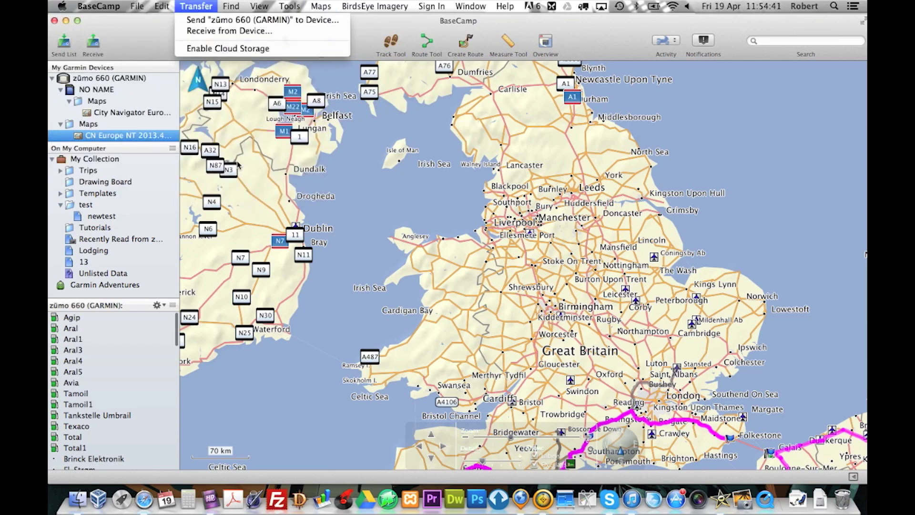
click(95, 221)
click(99, 216)
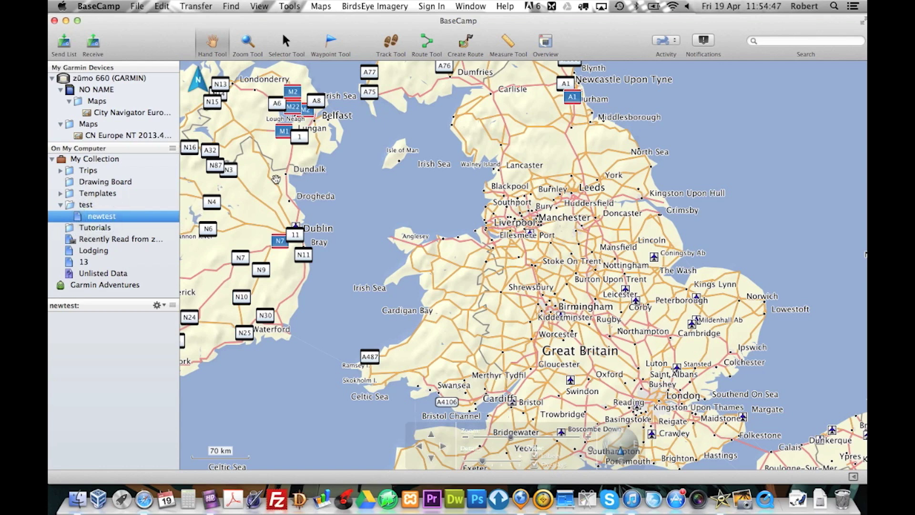
click(371, 26)
click(324, 7)
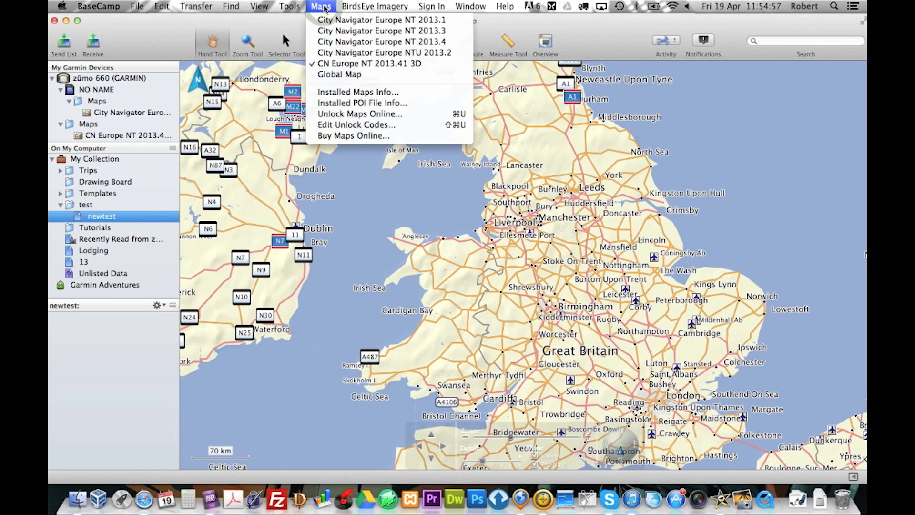
click(62, 6)
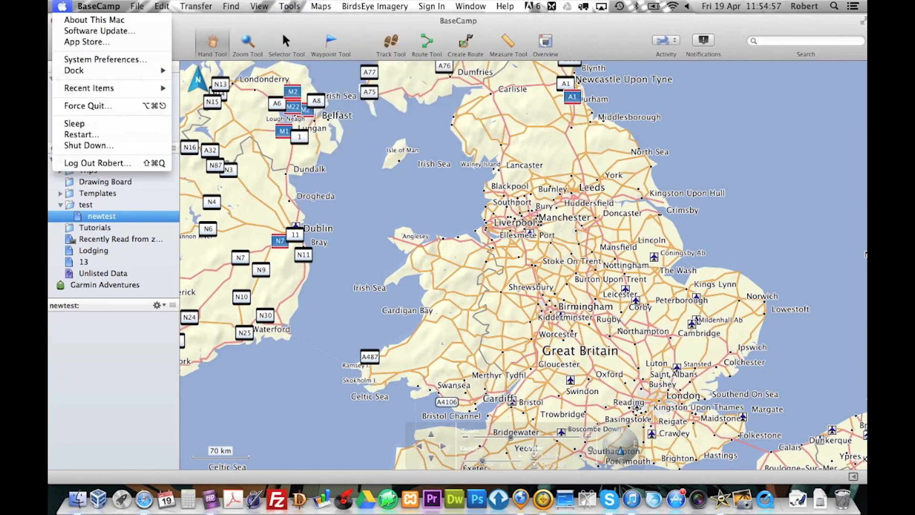
click(98, 276)
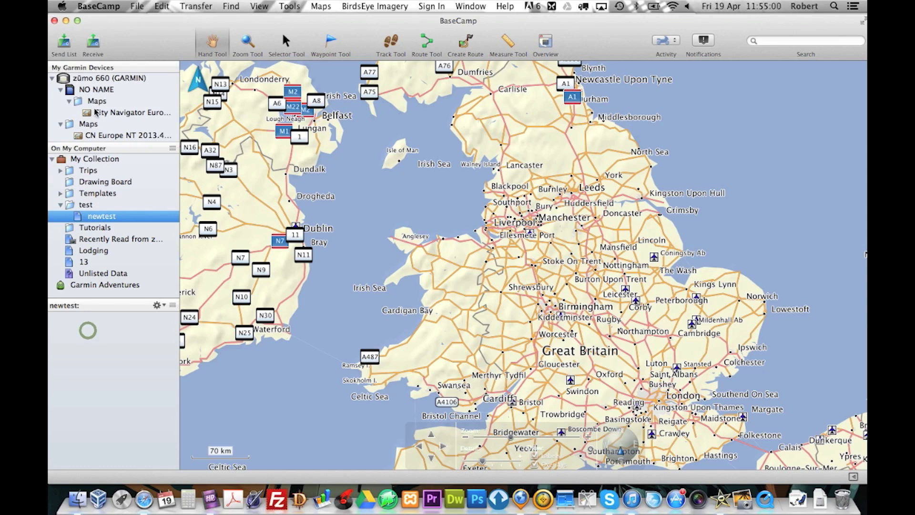
- Eject the zūmo 660 and confirm its map is gone from the Maps menu
right_click(102, 80)
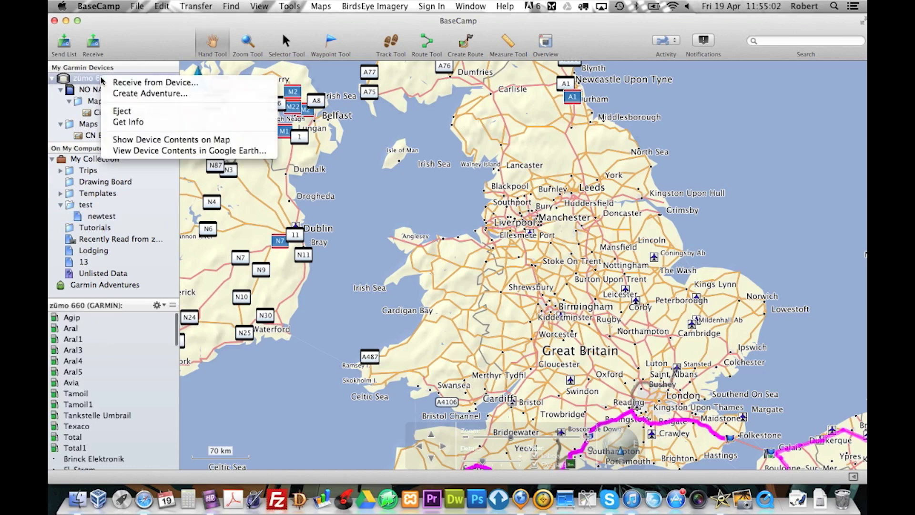
click(119, 114)
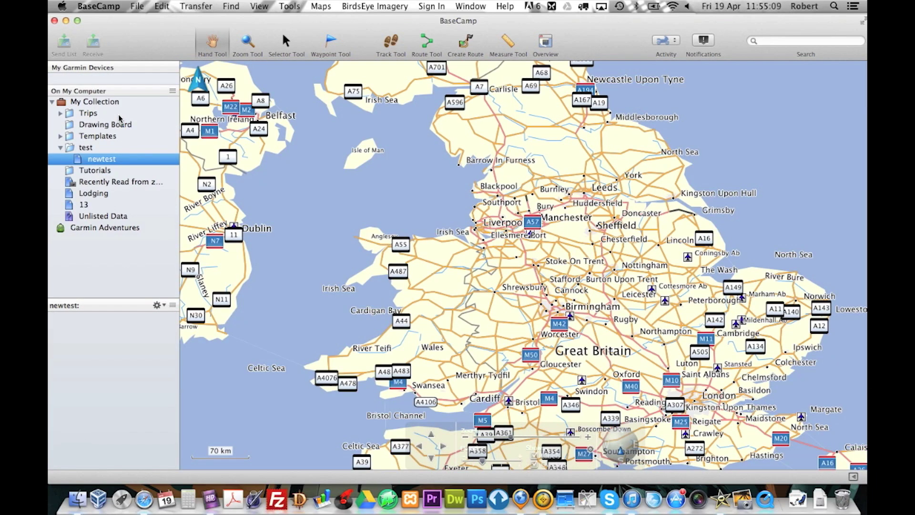
click(321, 6)
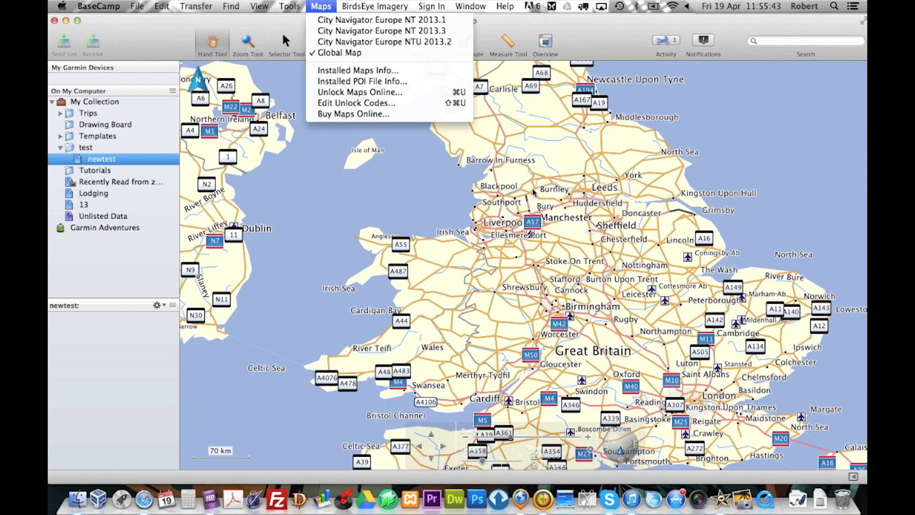
click(613, 43)
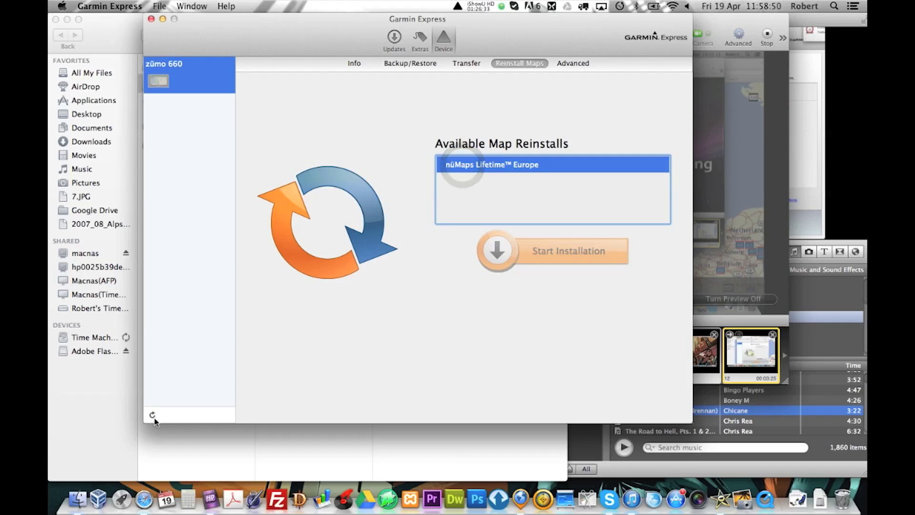
- Refresh the Reinstall Maps list and start reinstalling nüMaps Lifetime Europe
click(154, 418)
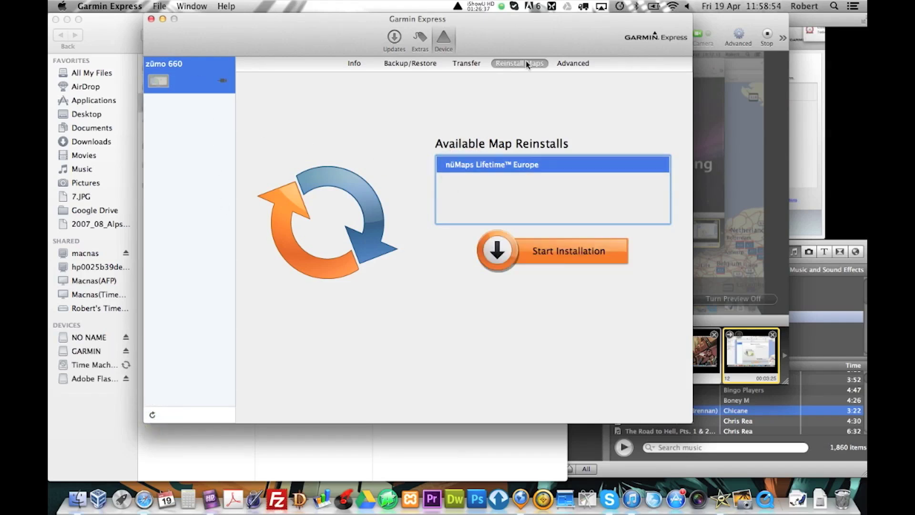
click(540, 257)
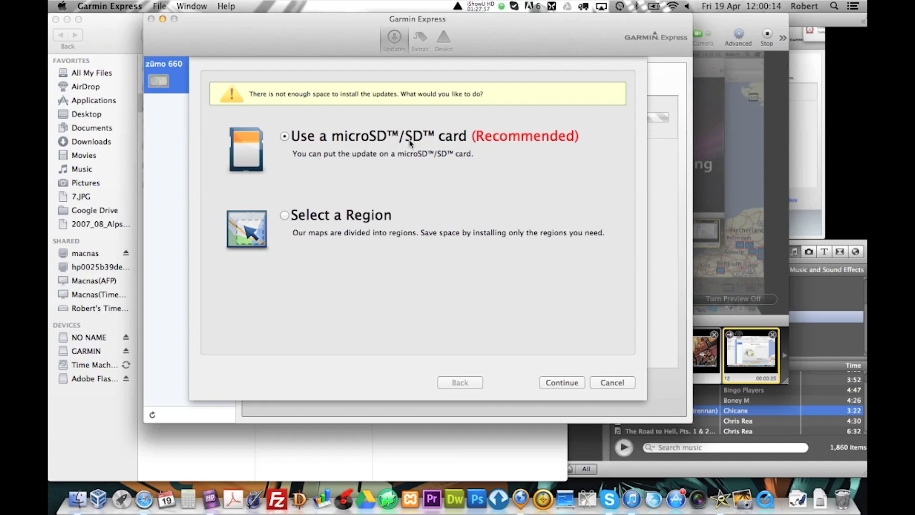
- Choose a region-only install and pick Western Europe after previewing Central Europe
click(285, 216)
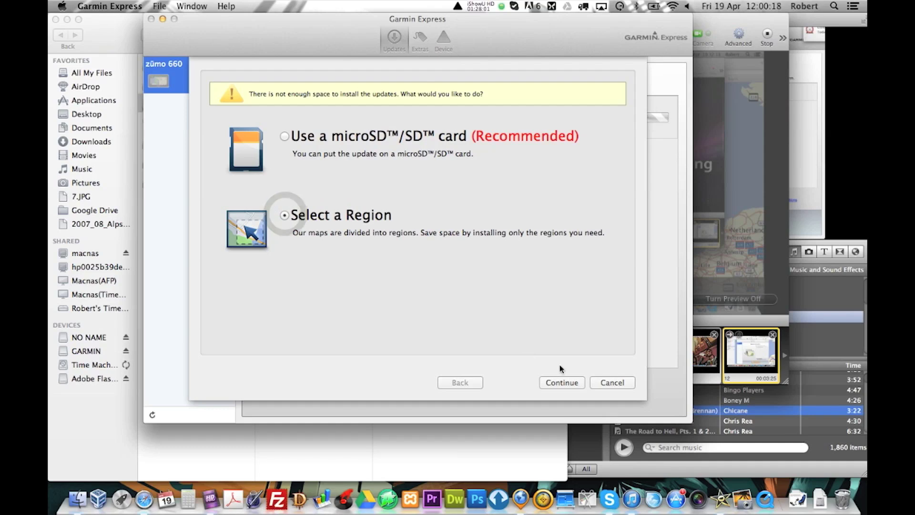
click(568, 381)
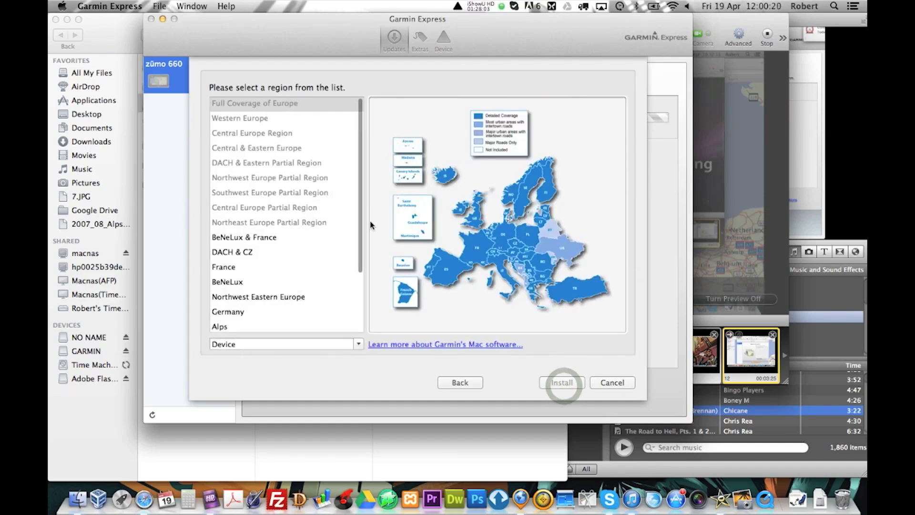
click(244, 134)
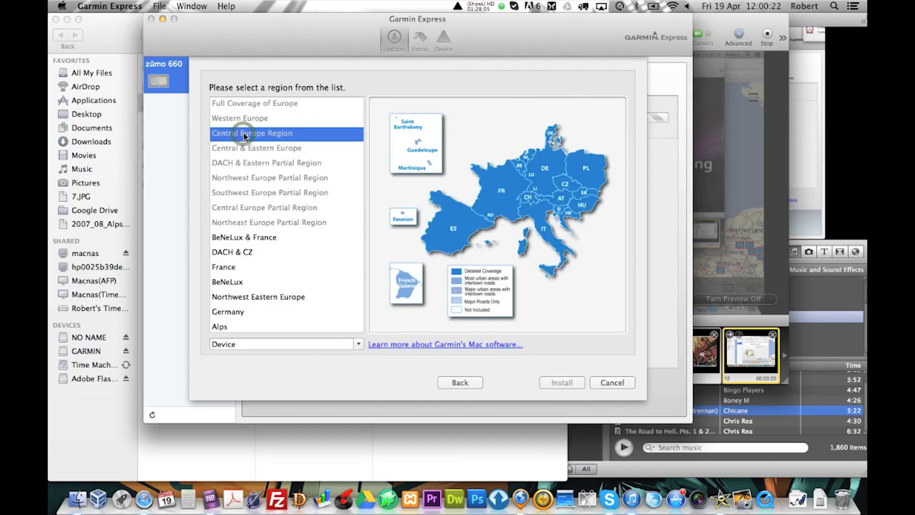
click(235, 119)
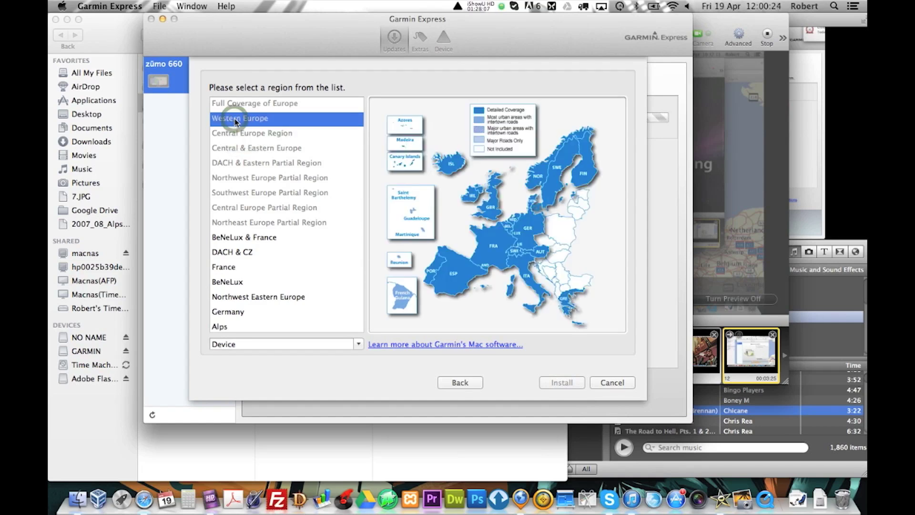
- Change the install destination from device-and-Mac to Mac only and start the Western Europe download
click(234, 345)
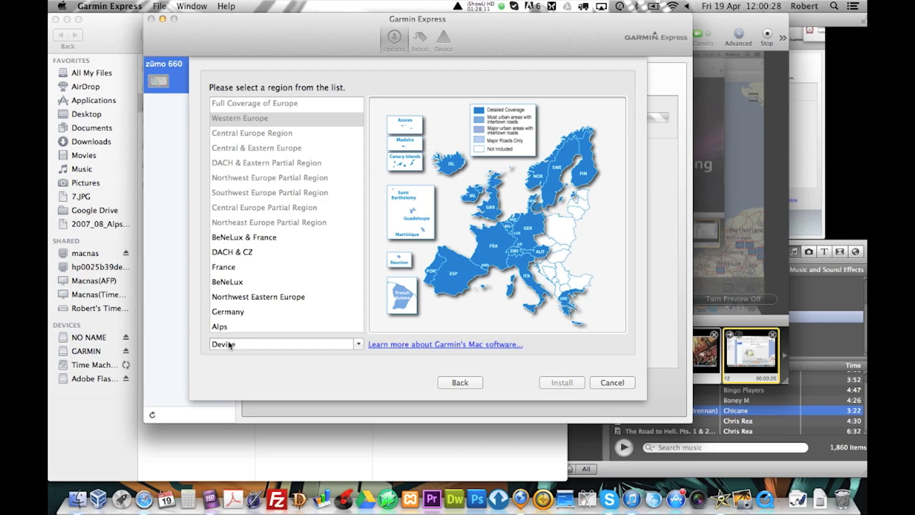
click(358, 344)
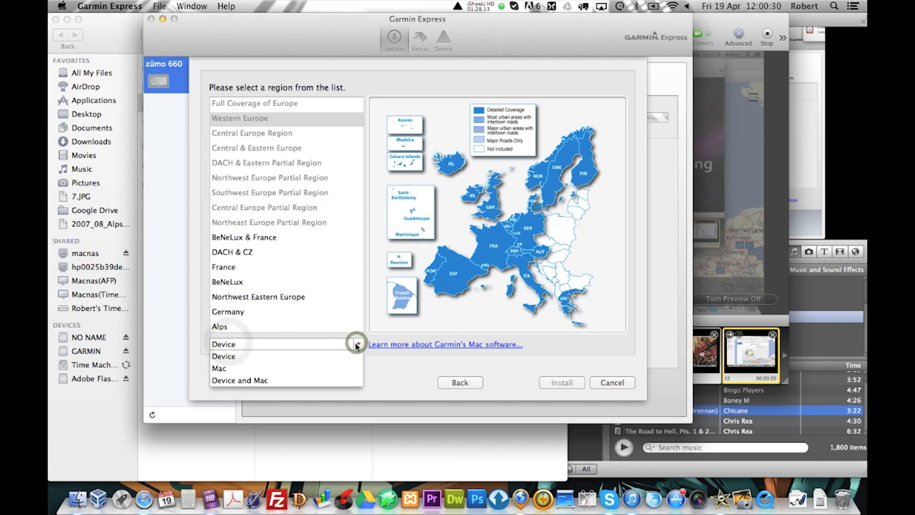
click(255, 380)
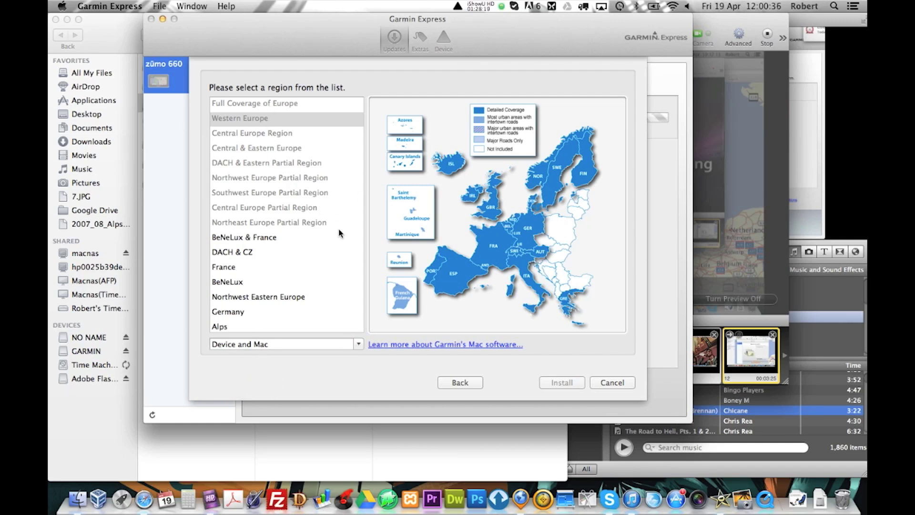
click(556, 382)
click(358, 344)
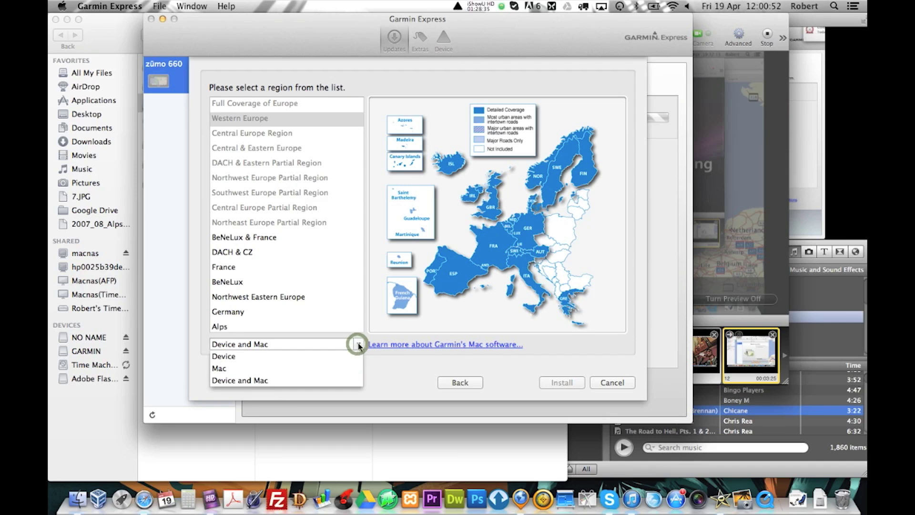
click(224, 368)
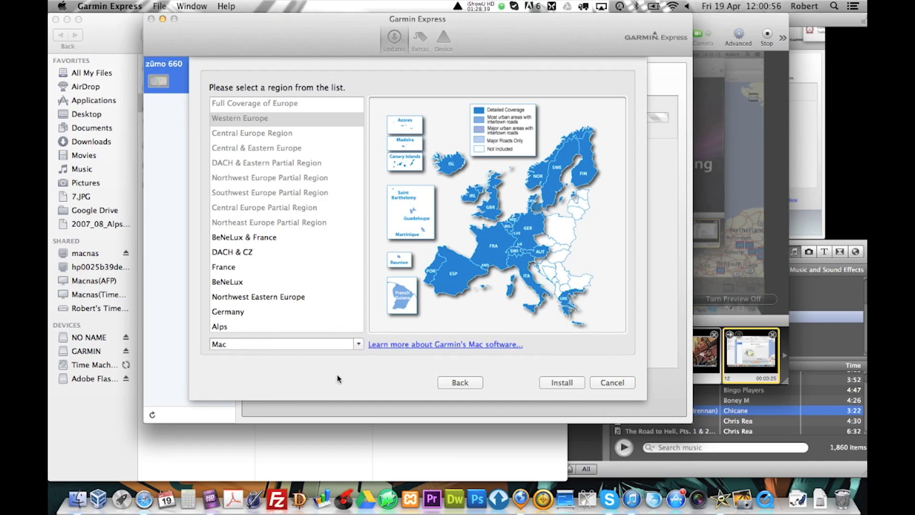
click(556, 384)
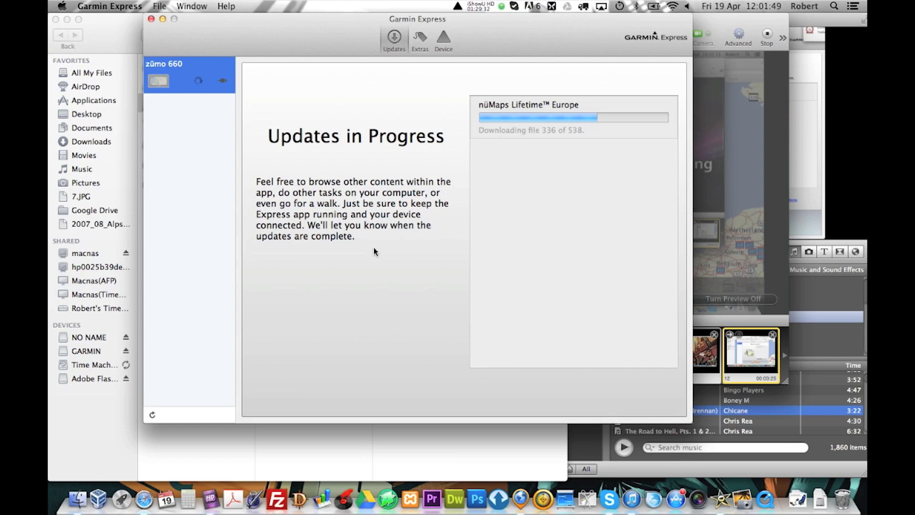
- View the About Garmin Express window showing version 2.1.2, then close it
click(124, 6)
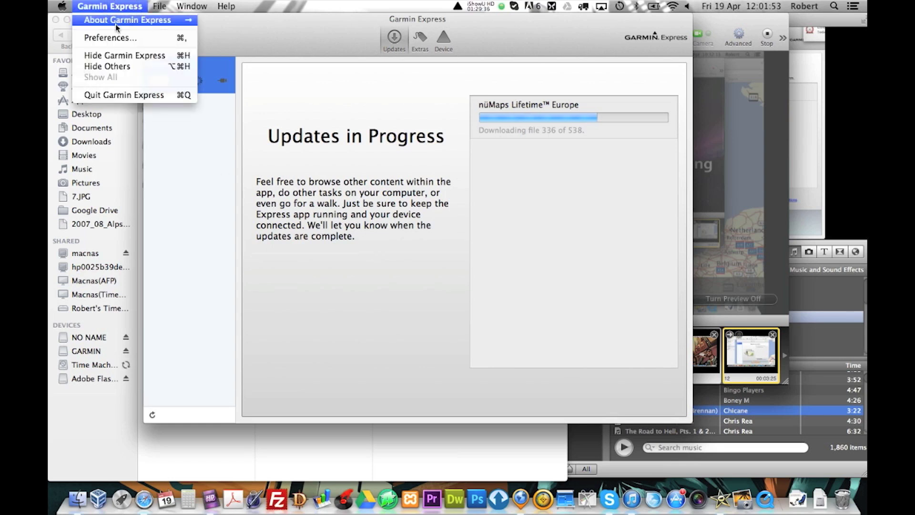
click(116, 20)
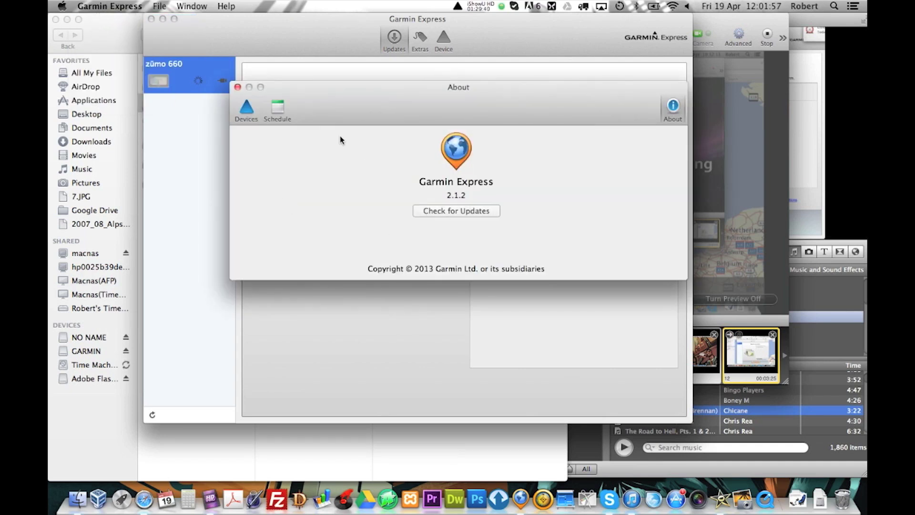
click(237, 87)
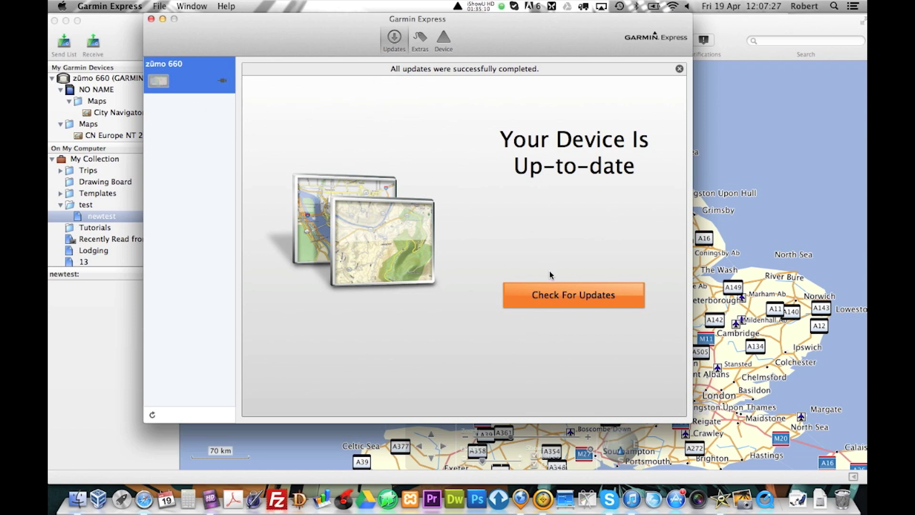
- Close Garmin Express and review the maps listed in BaseCamp's Maps menu
click(151, 19)
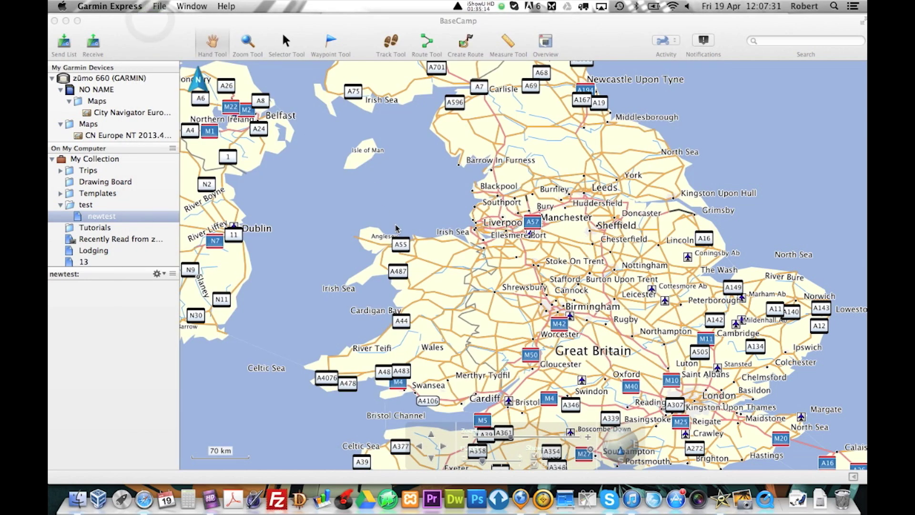
click(276, 193)
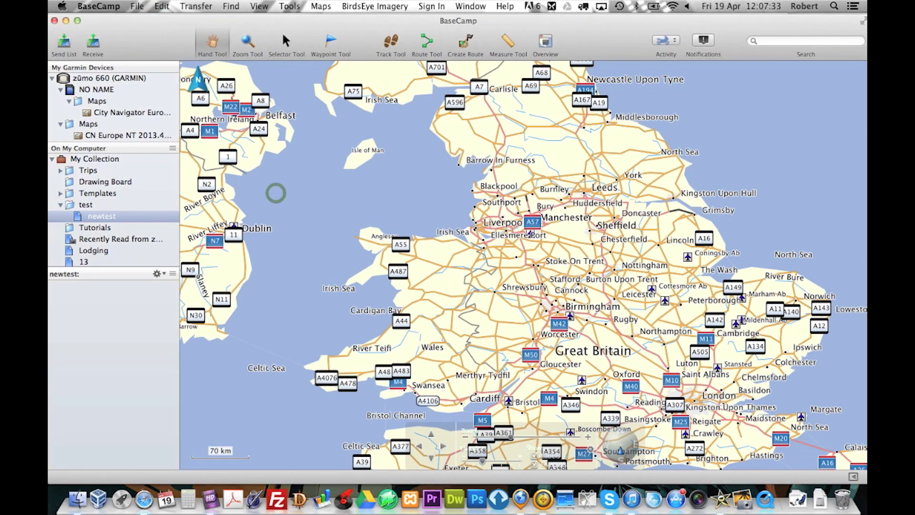
click(320, 7)
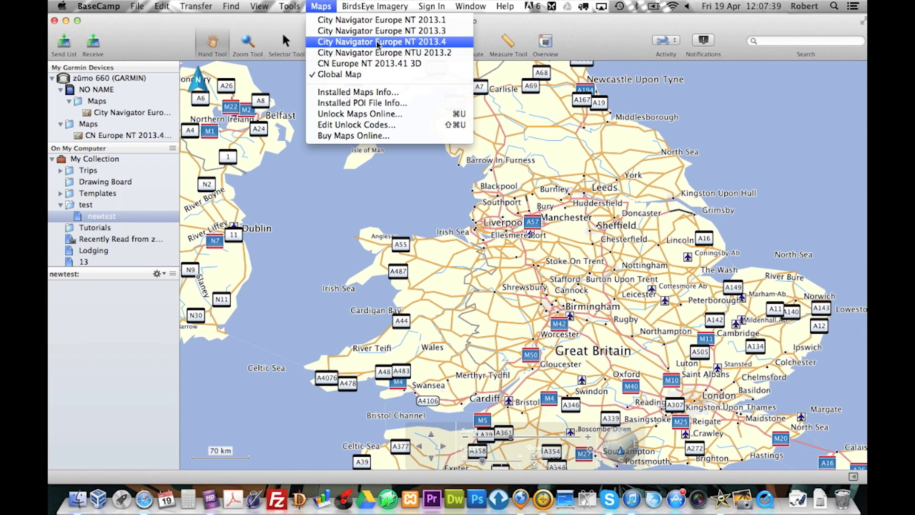
click(99, 76)
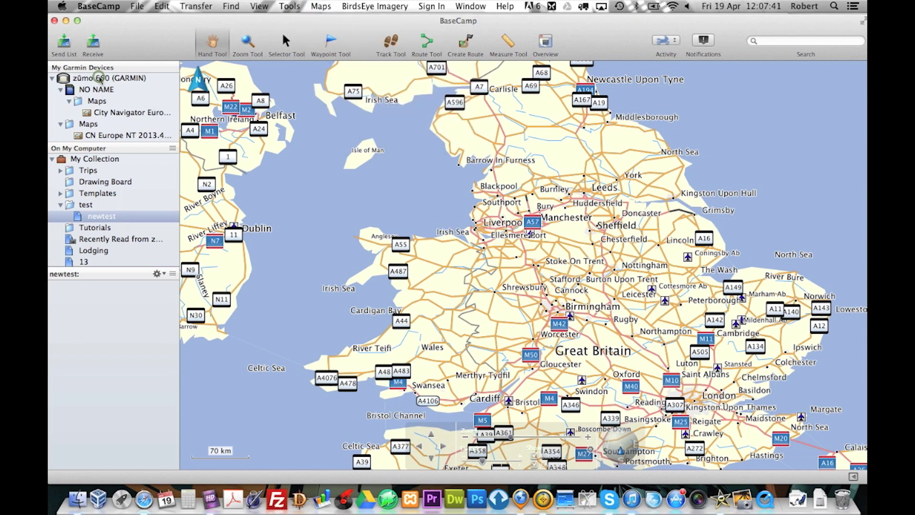
- Eject the zūmo 660 from BaseCamp's device list
click(86, 79)
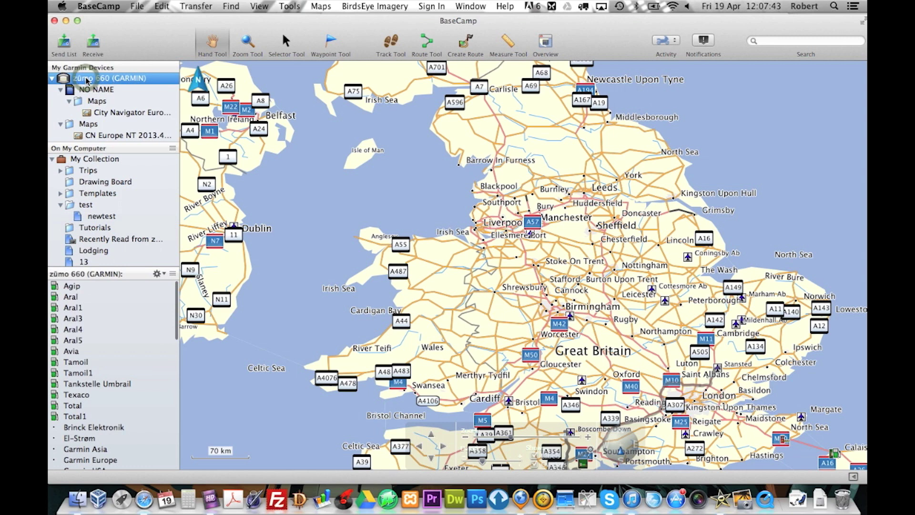
right_click(85, 79)
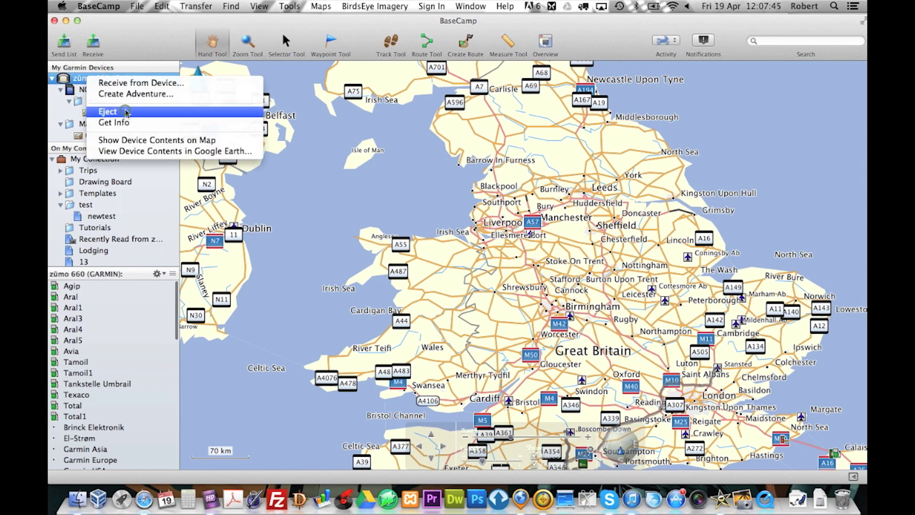
click(127, 113)
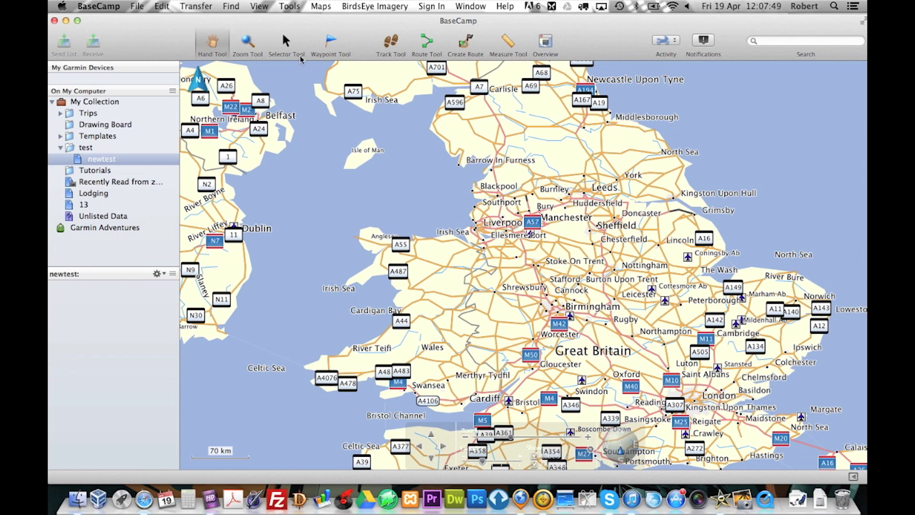
- Recheck the remaining maps after ejecting, then quit BaseCamp
click(327, 8)
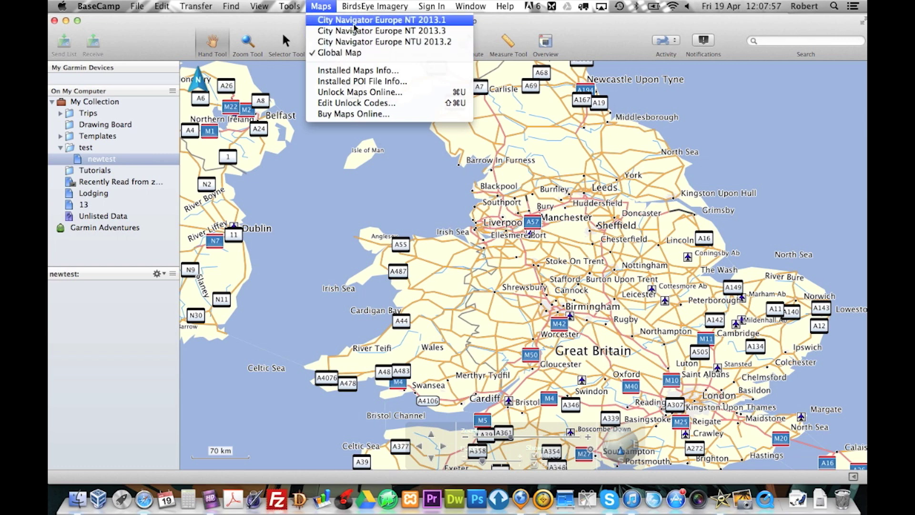
click(111, 9)
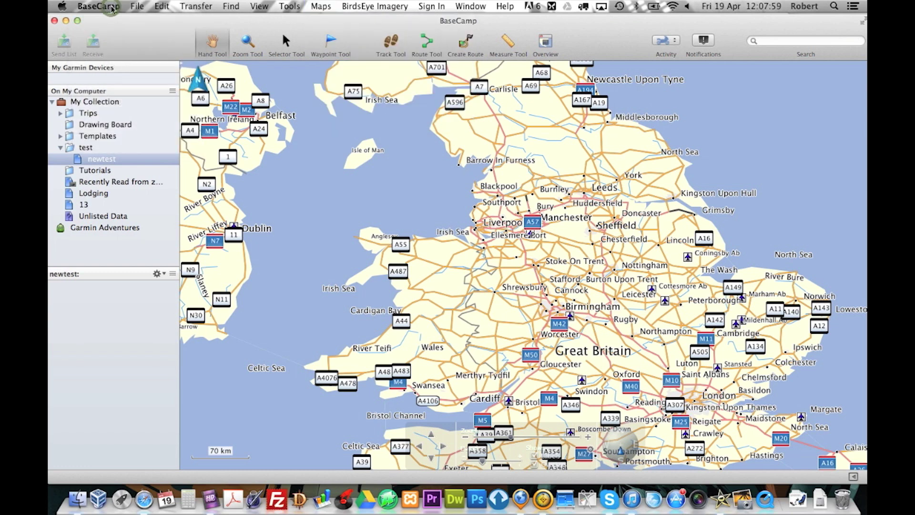
click(112, 9)
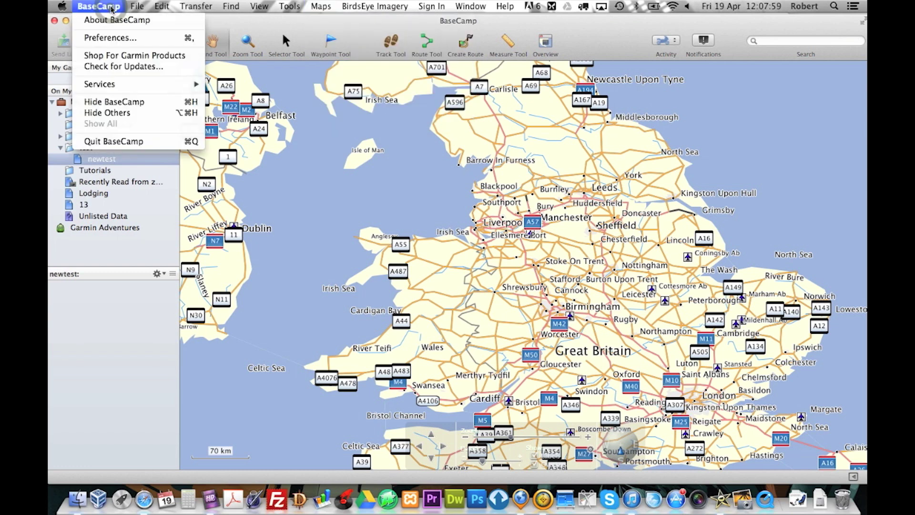
click(105, 142)
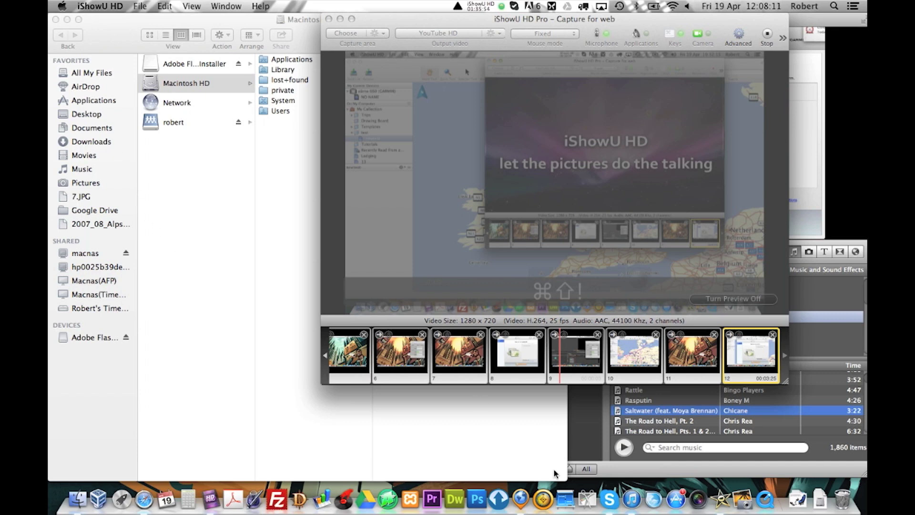
- Relaunch BaseCamp and confirm City Navigator Europe NT 2013.4 appears among the maps
click(541, 490)
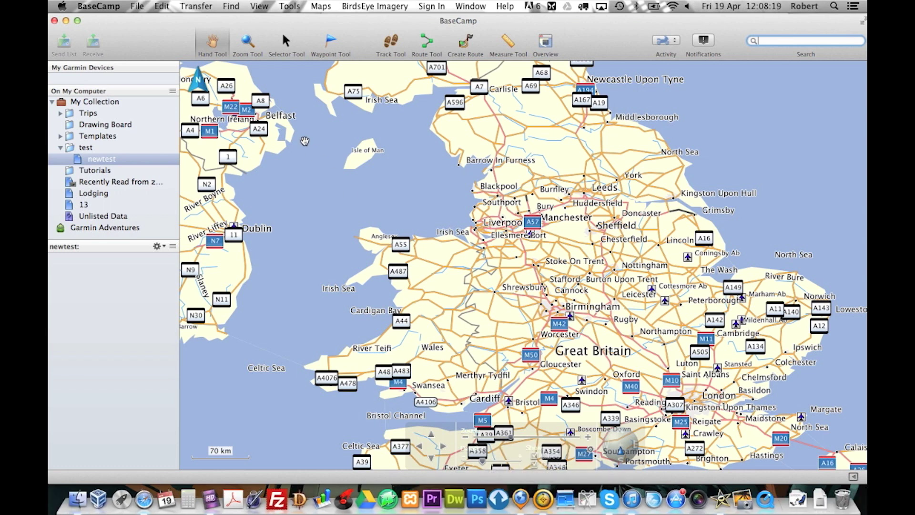
click(319, 8)
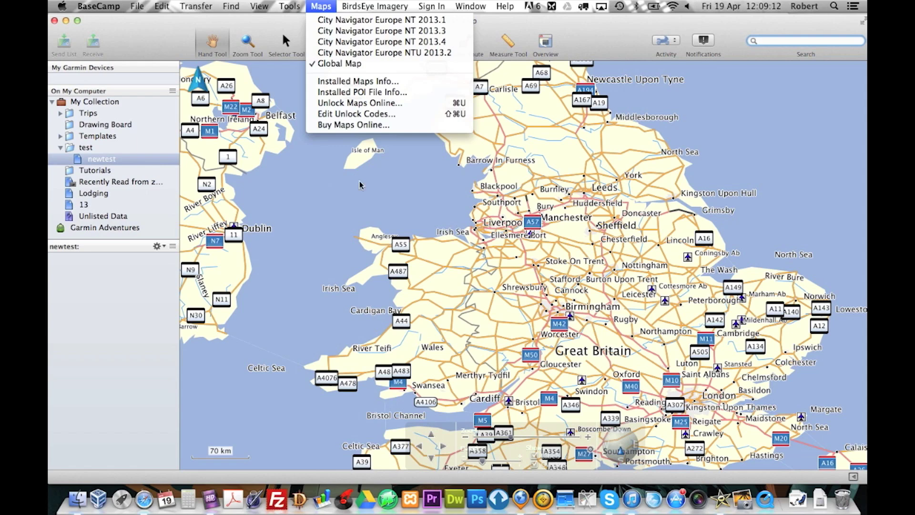
click(346, 206)
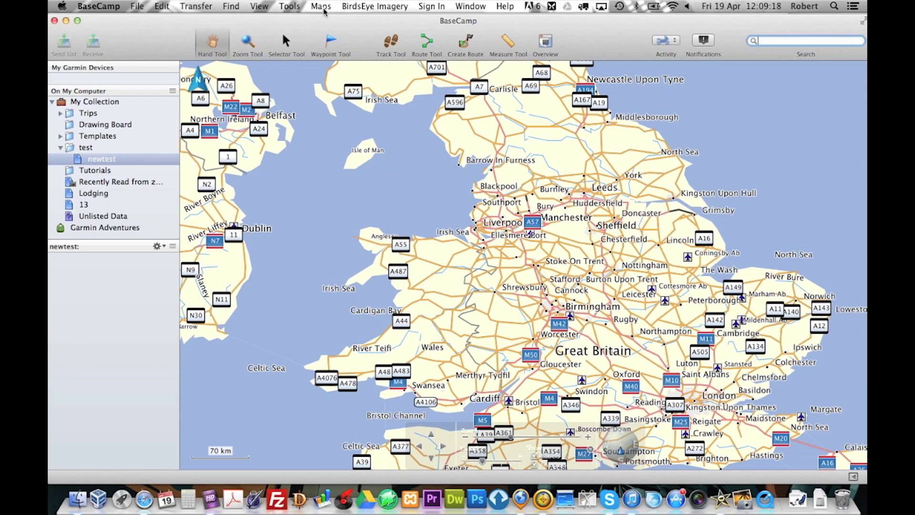
- Quit BaseCamp and return to the Garmin Express window
click(99, 6)
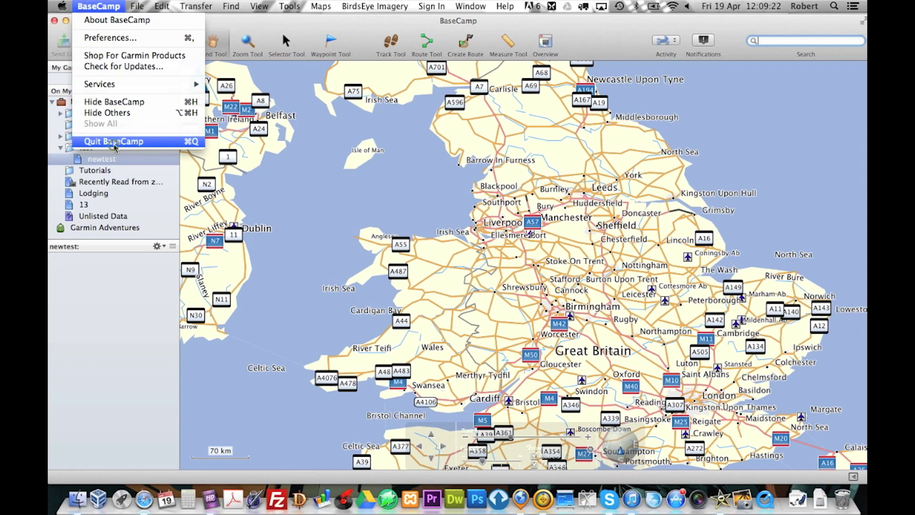
click(114, 141)
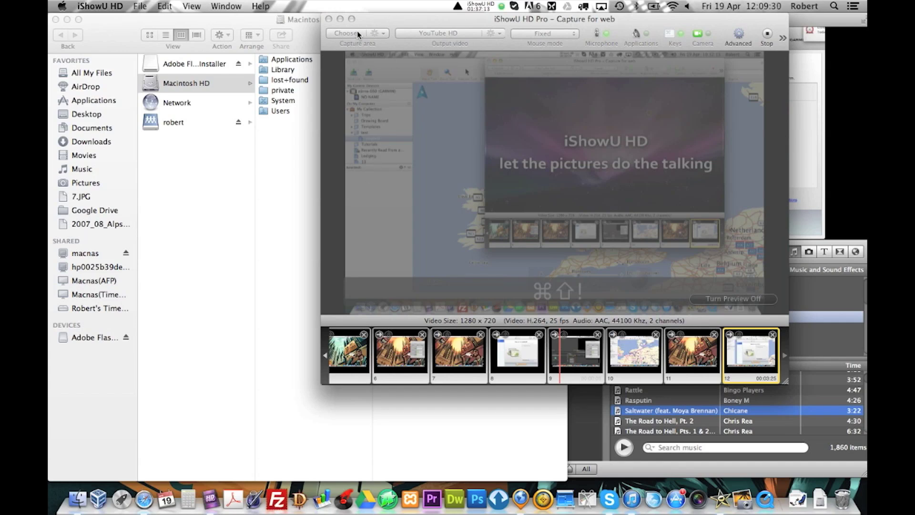
click(384, 28)
- Bring Garmin Express forward, then start BaseCamp again from the Dock
click(518, 496)
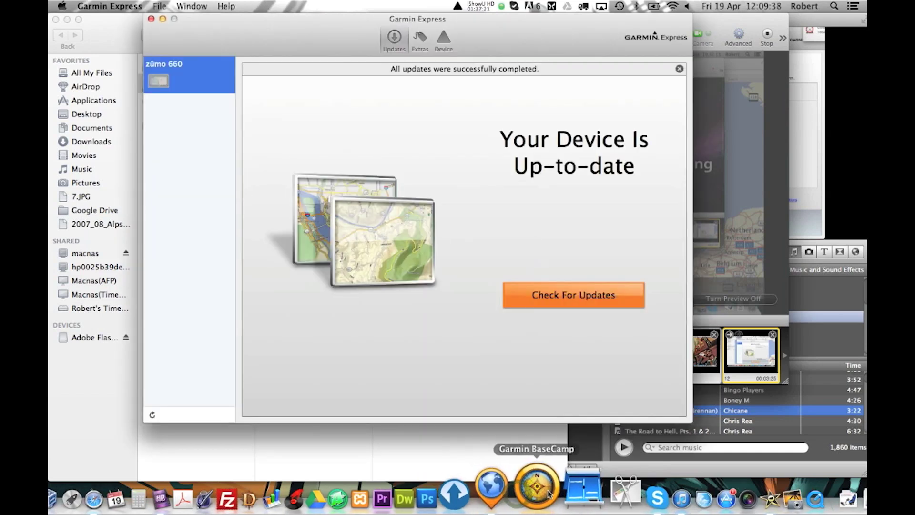
click(542, 497)
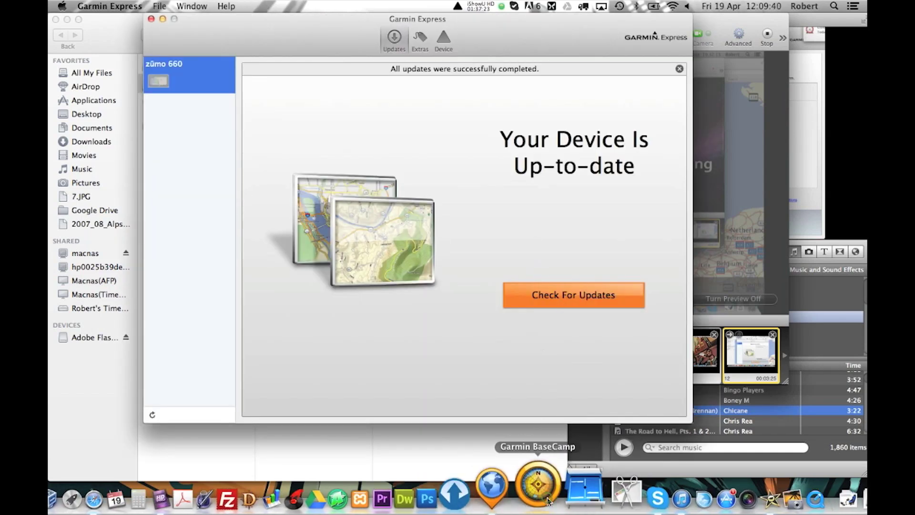